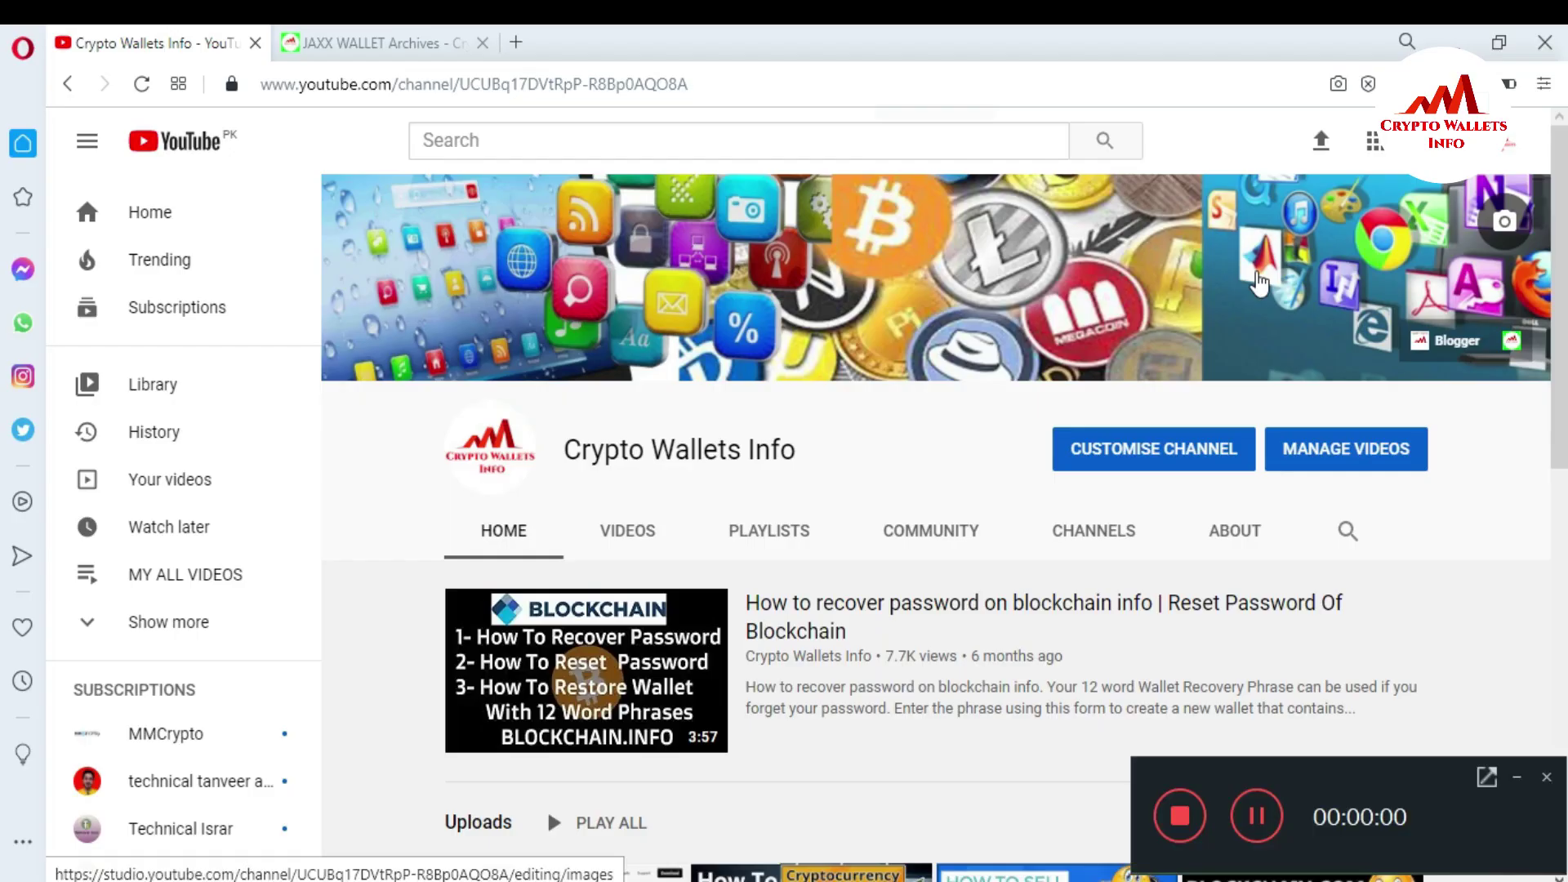
Step: Switch from the Crypto Wallets Info YouTube channel to the JAXX WALLET Archives tab
left_click(1516, 779)
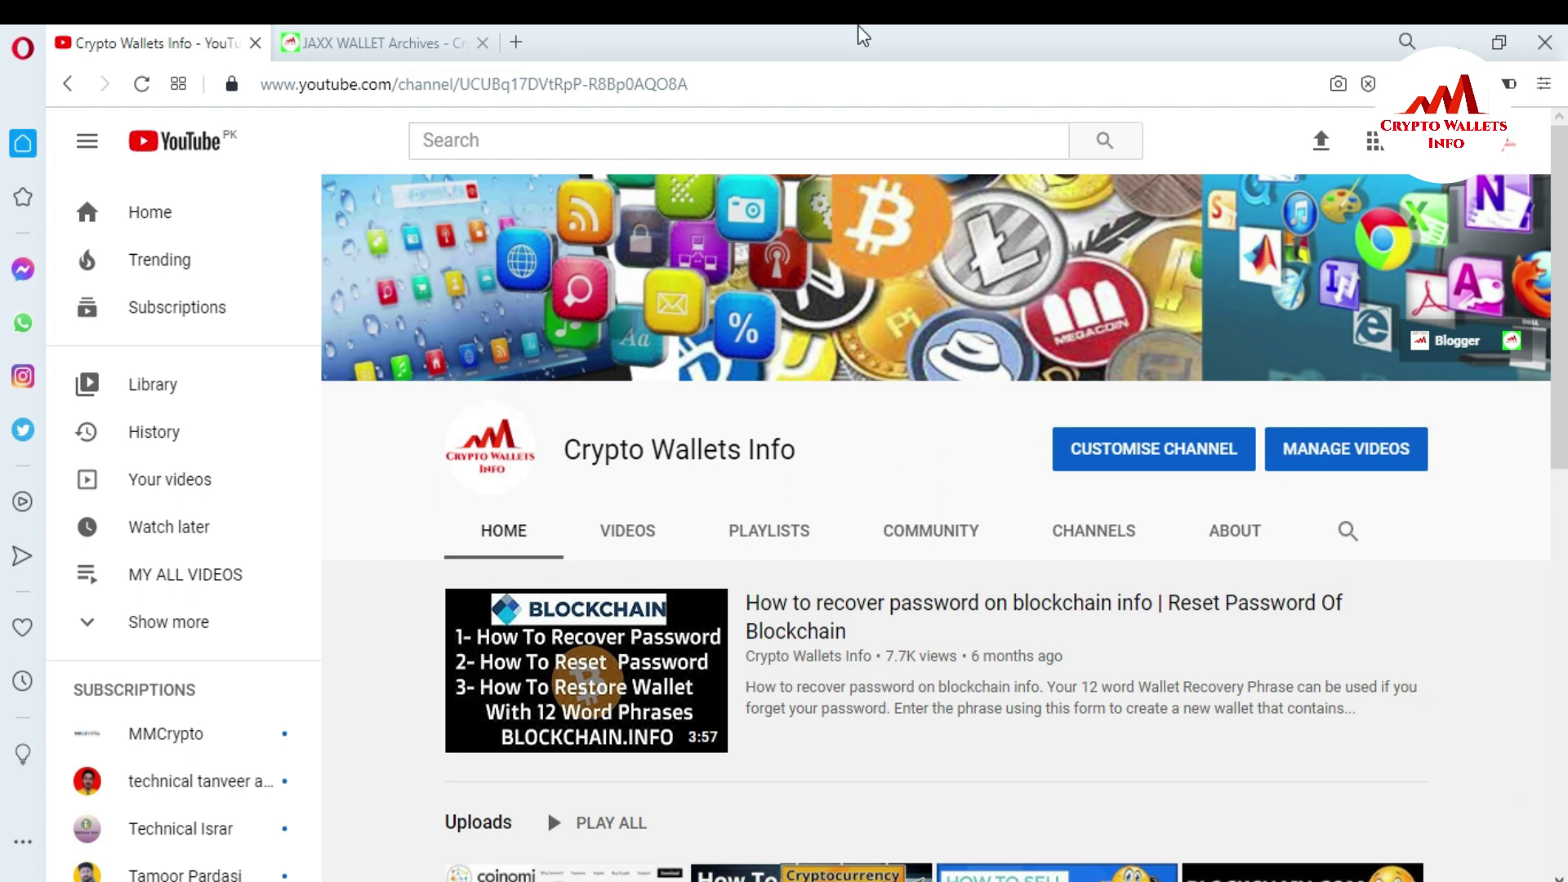
left_click(378, 28)
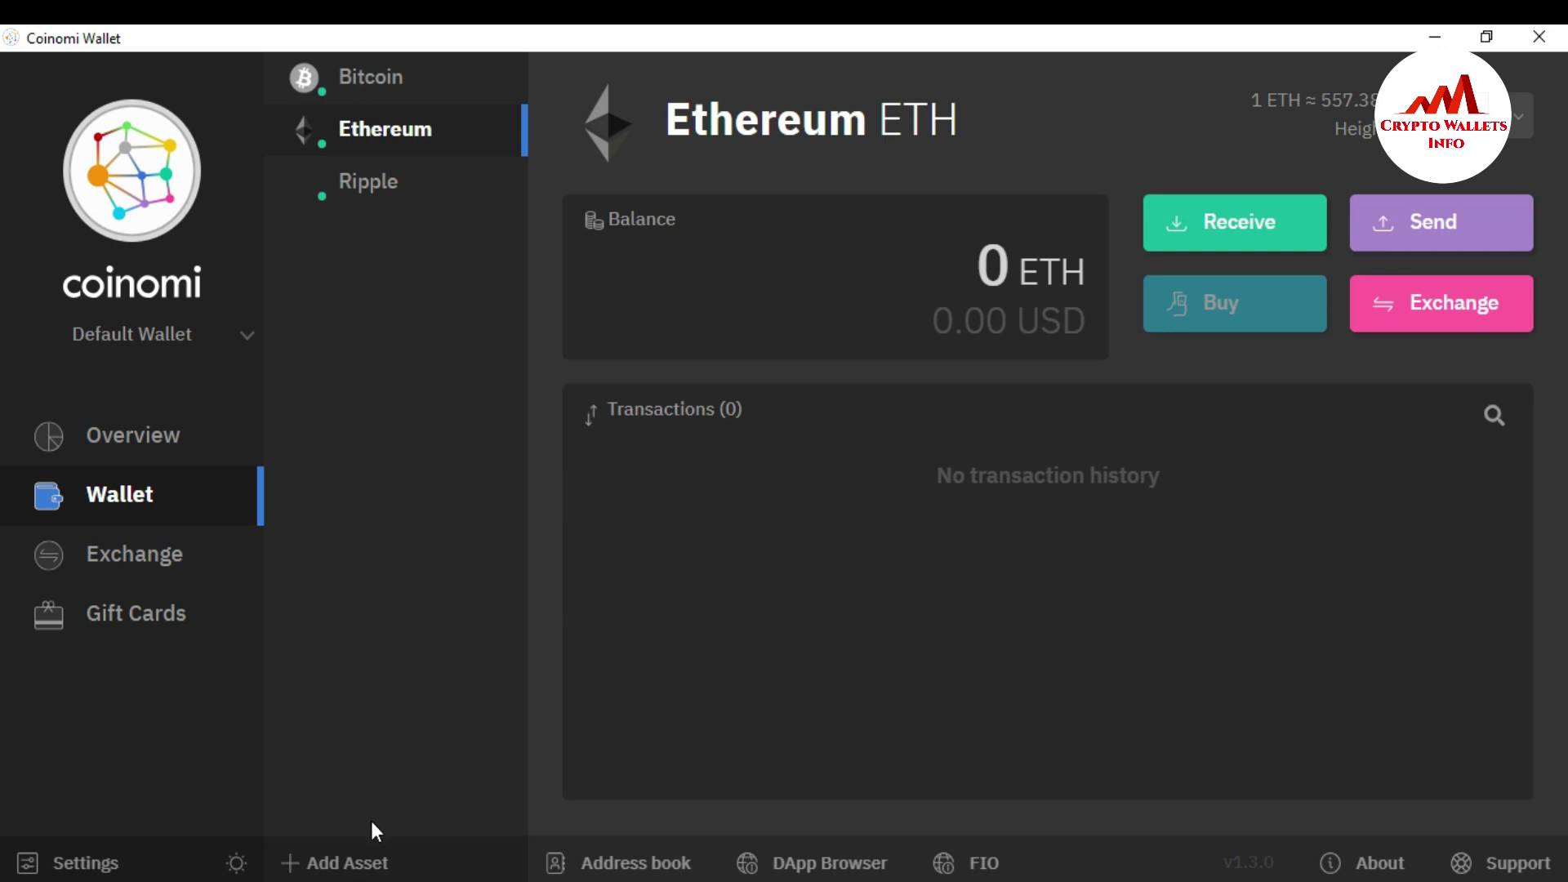
Step: Choose Add Asset, then Add Coin, to list the coins that can be added
left_click(353, 860)
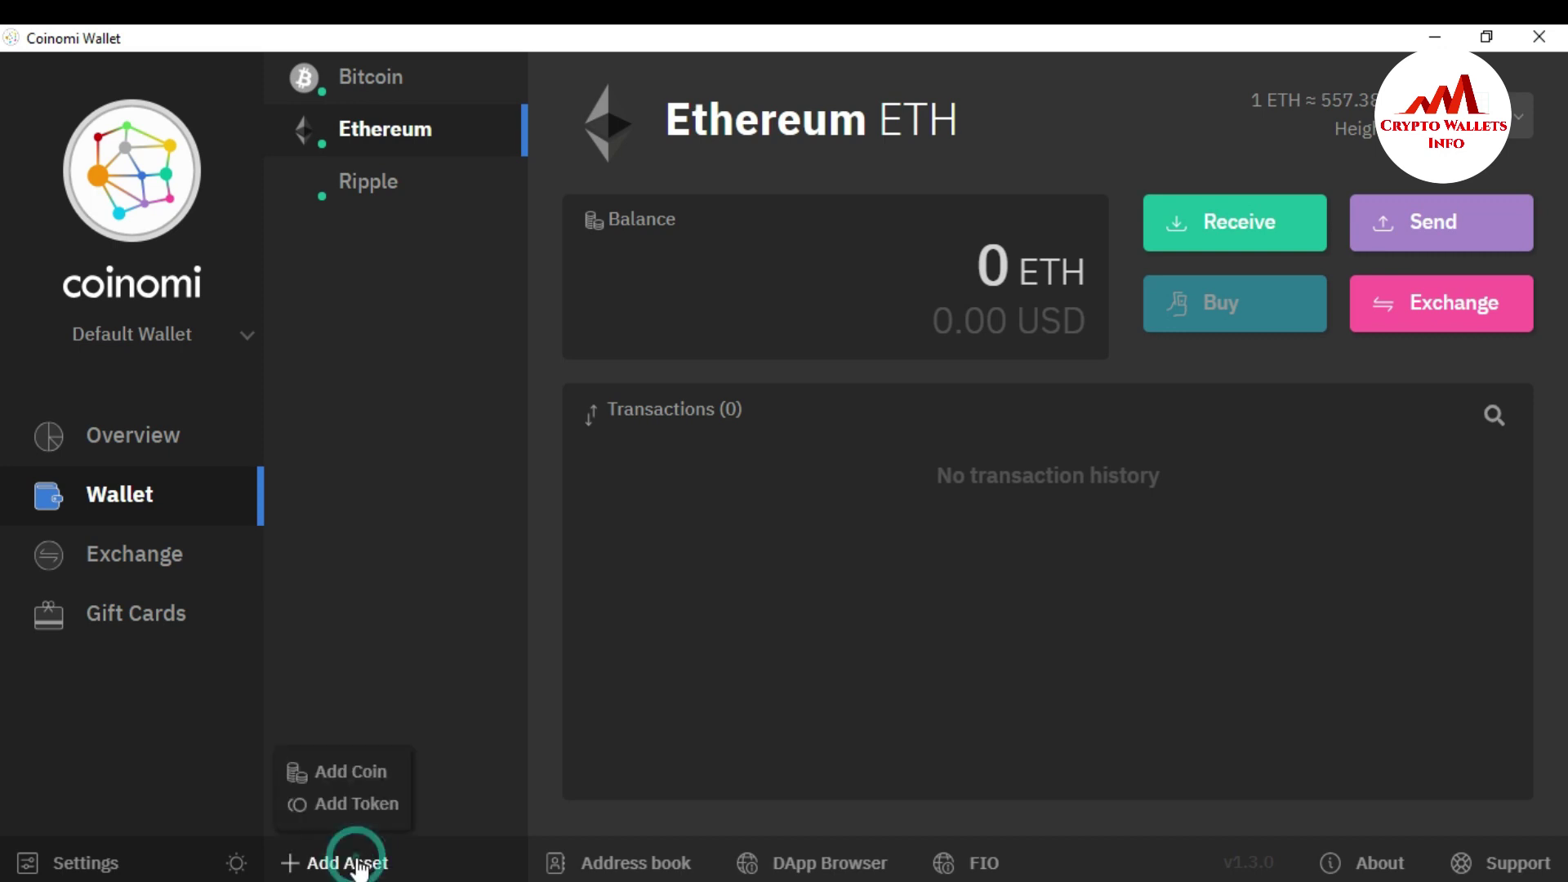
left_click(343, 772)
Step: Search the coin list for 'tr', tick Tron and add it
left_click(682, 432)
left_click(684, 433)
left_click(683, 329)
type("s")
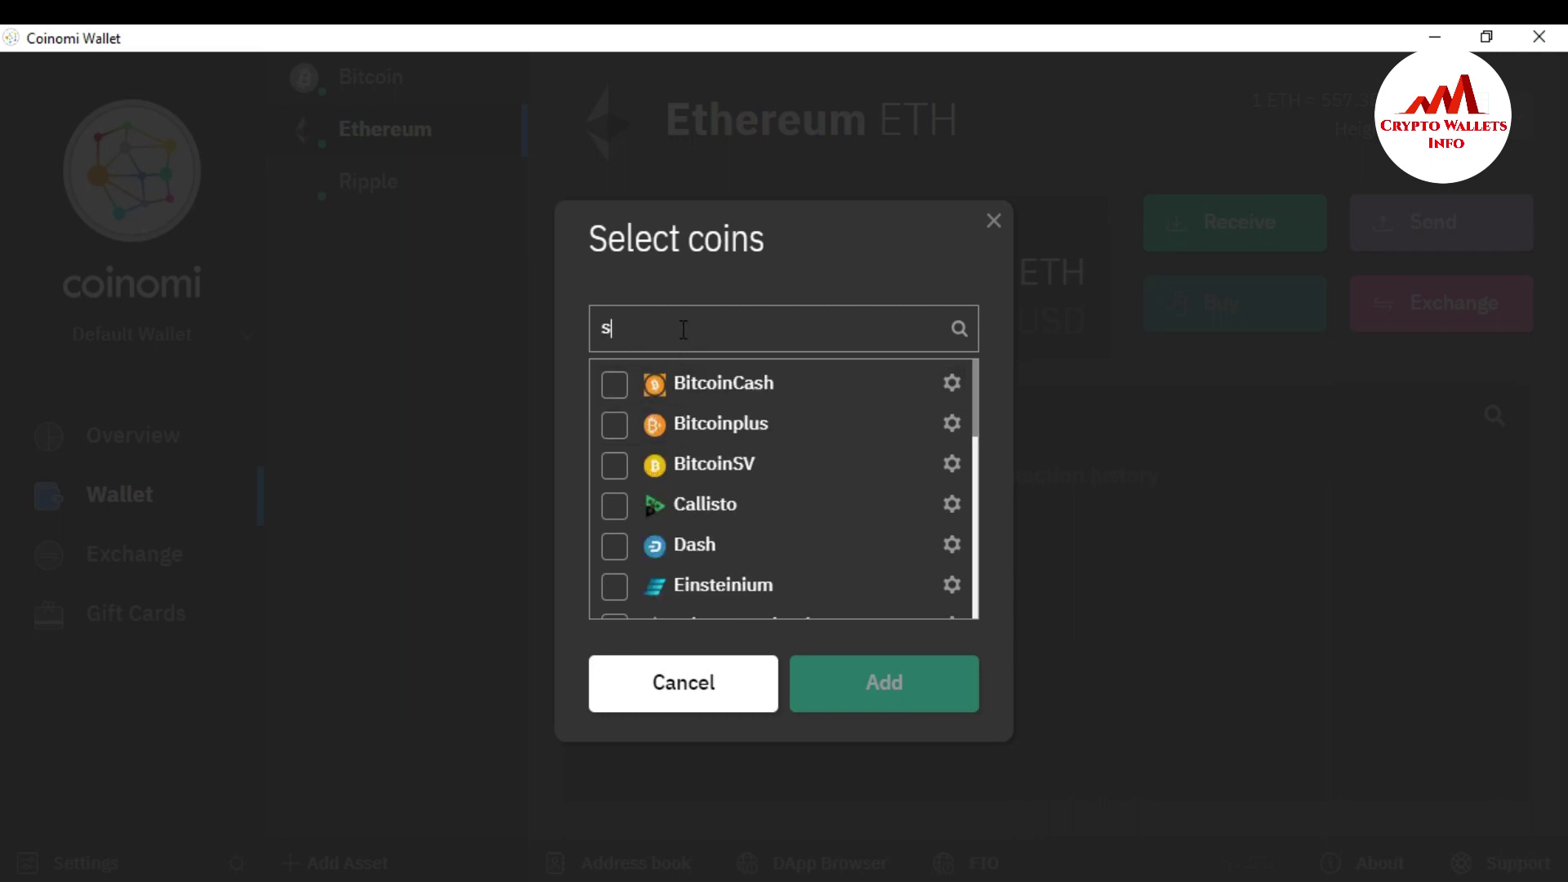
key("BackSpace")
type("xm")
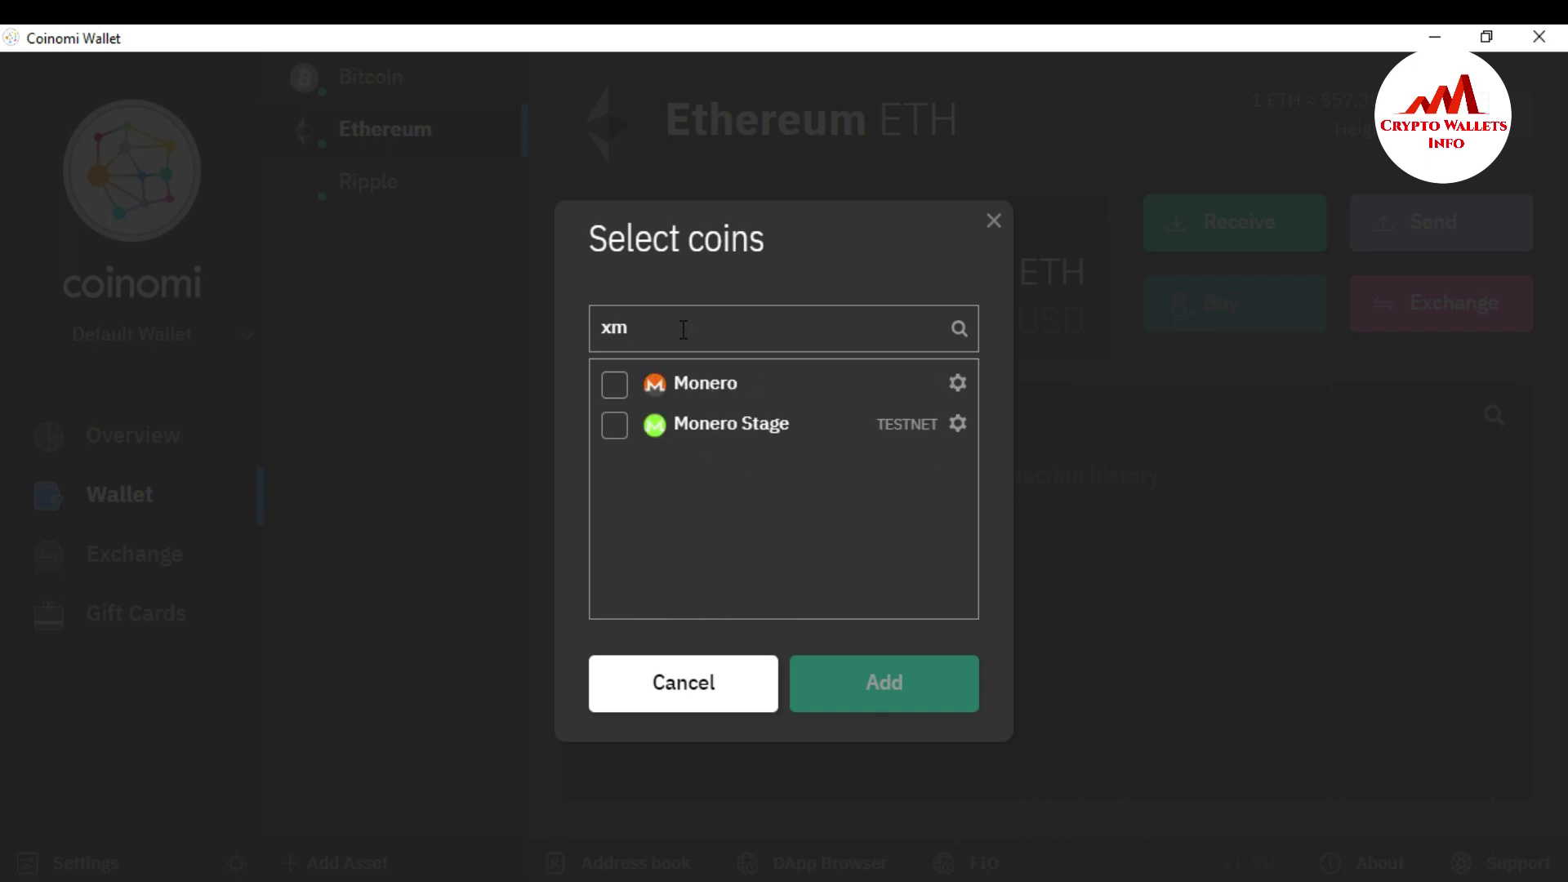
key("BackSpace")
key("BackSpace")
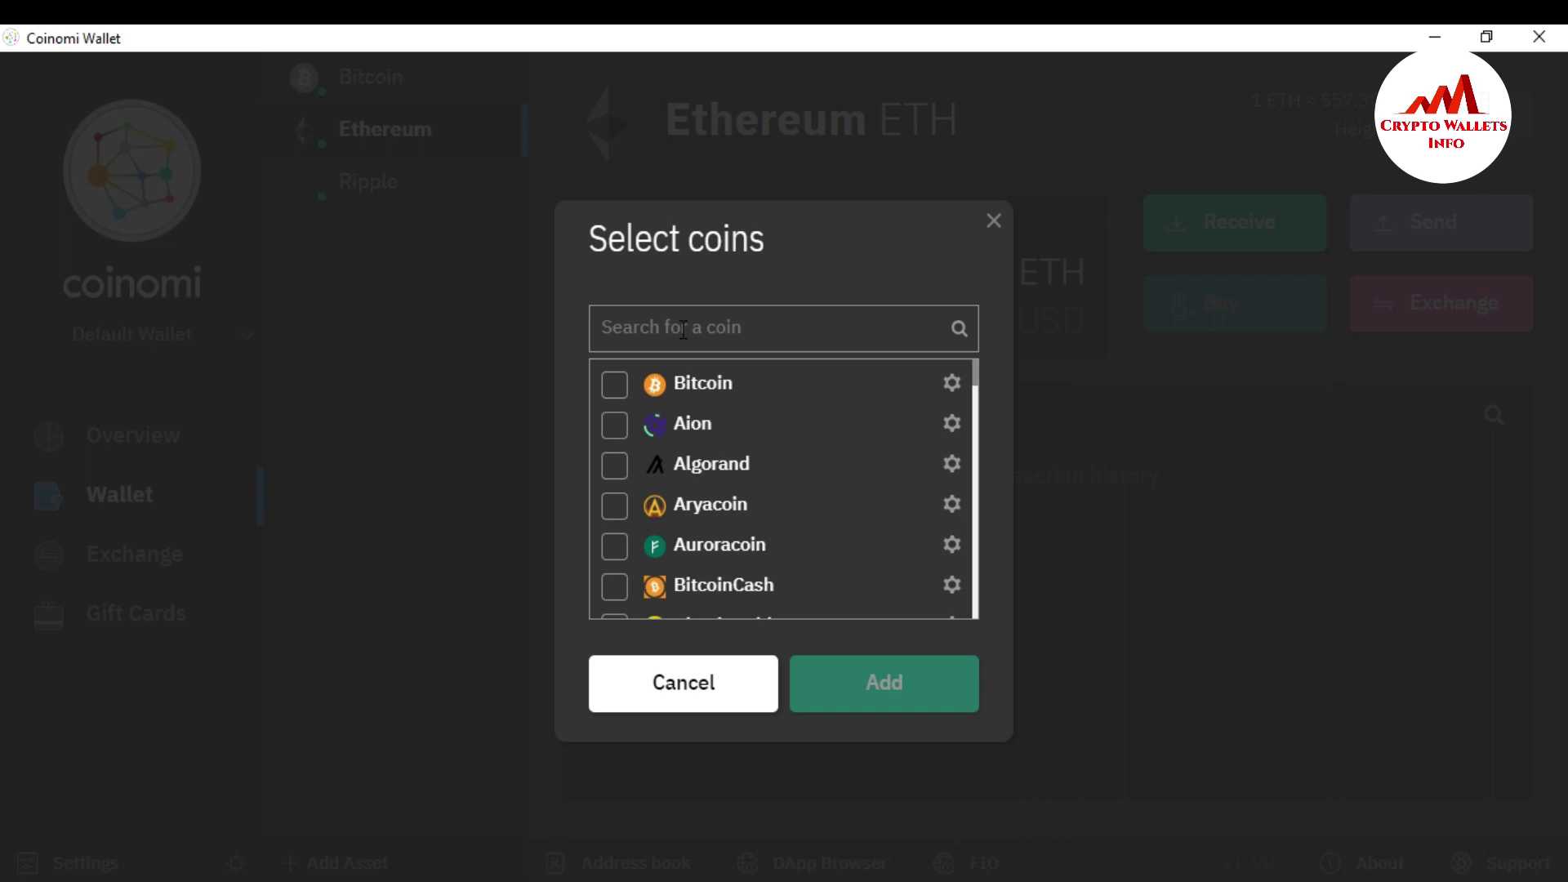
type("tr")
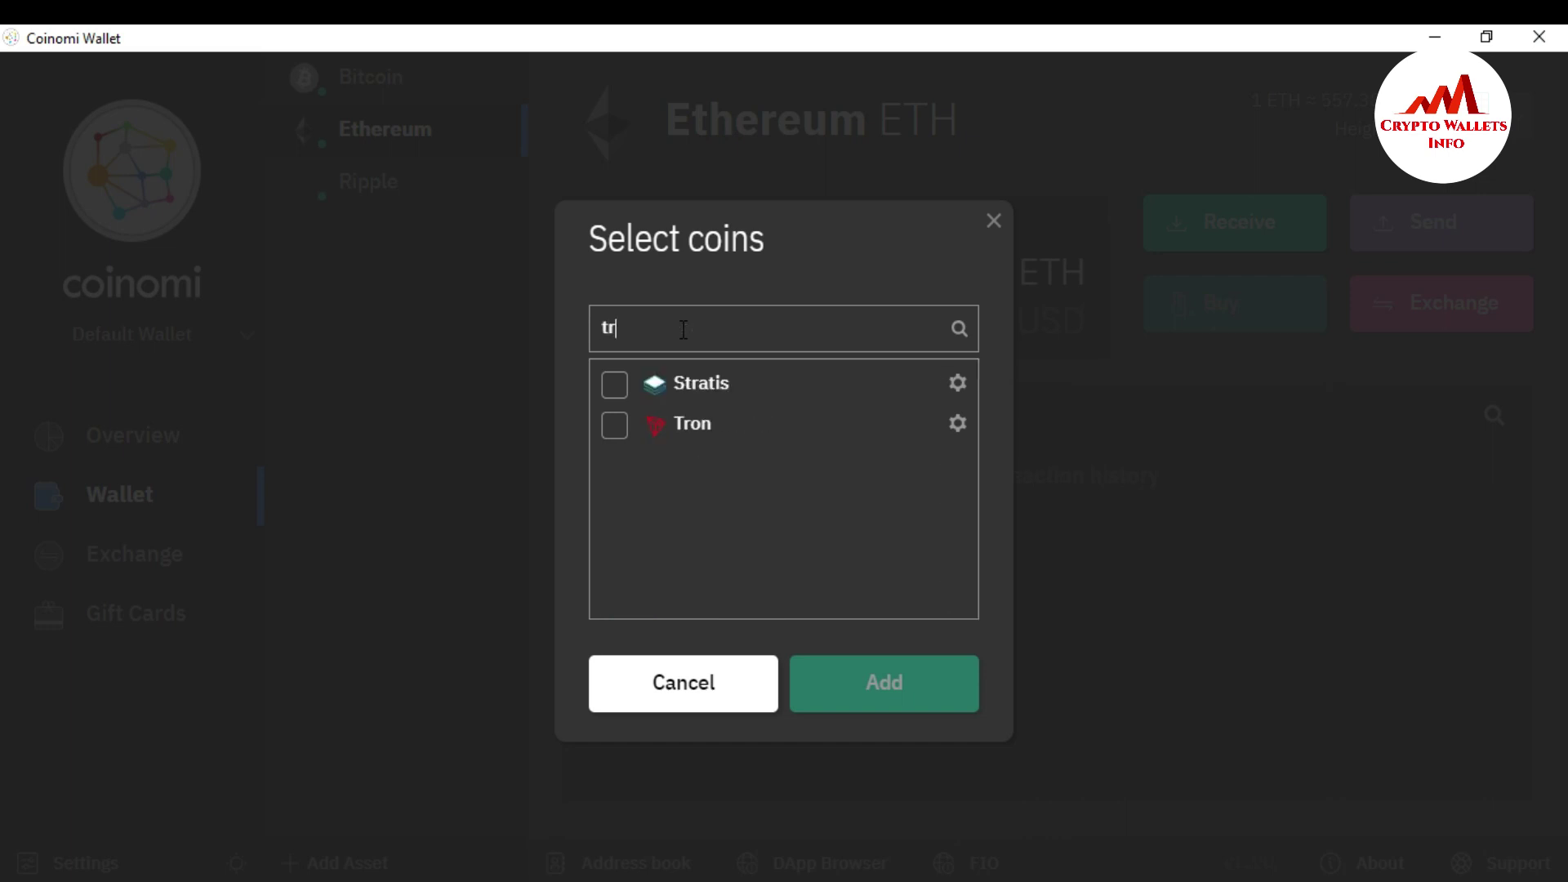
left_click(685, 425)
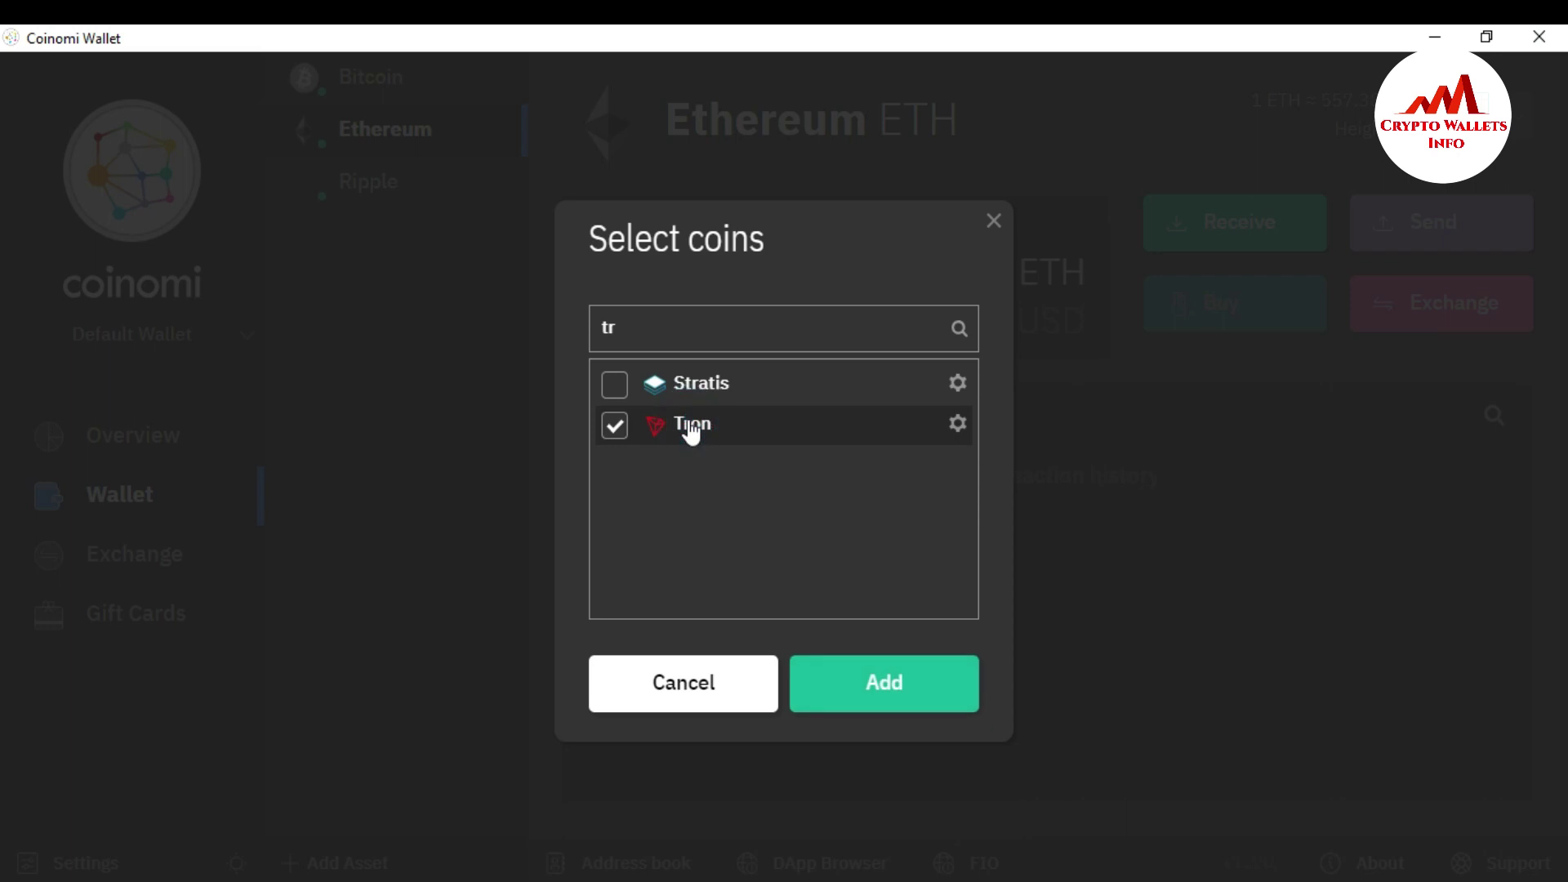
left_click(898, 682)
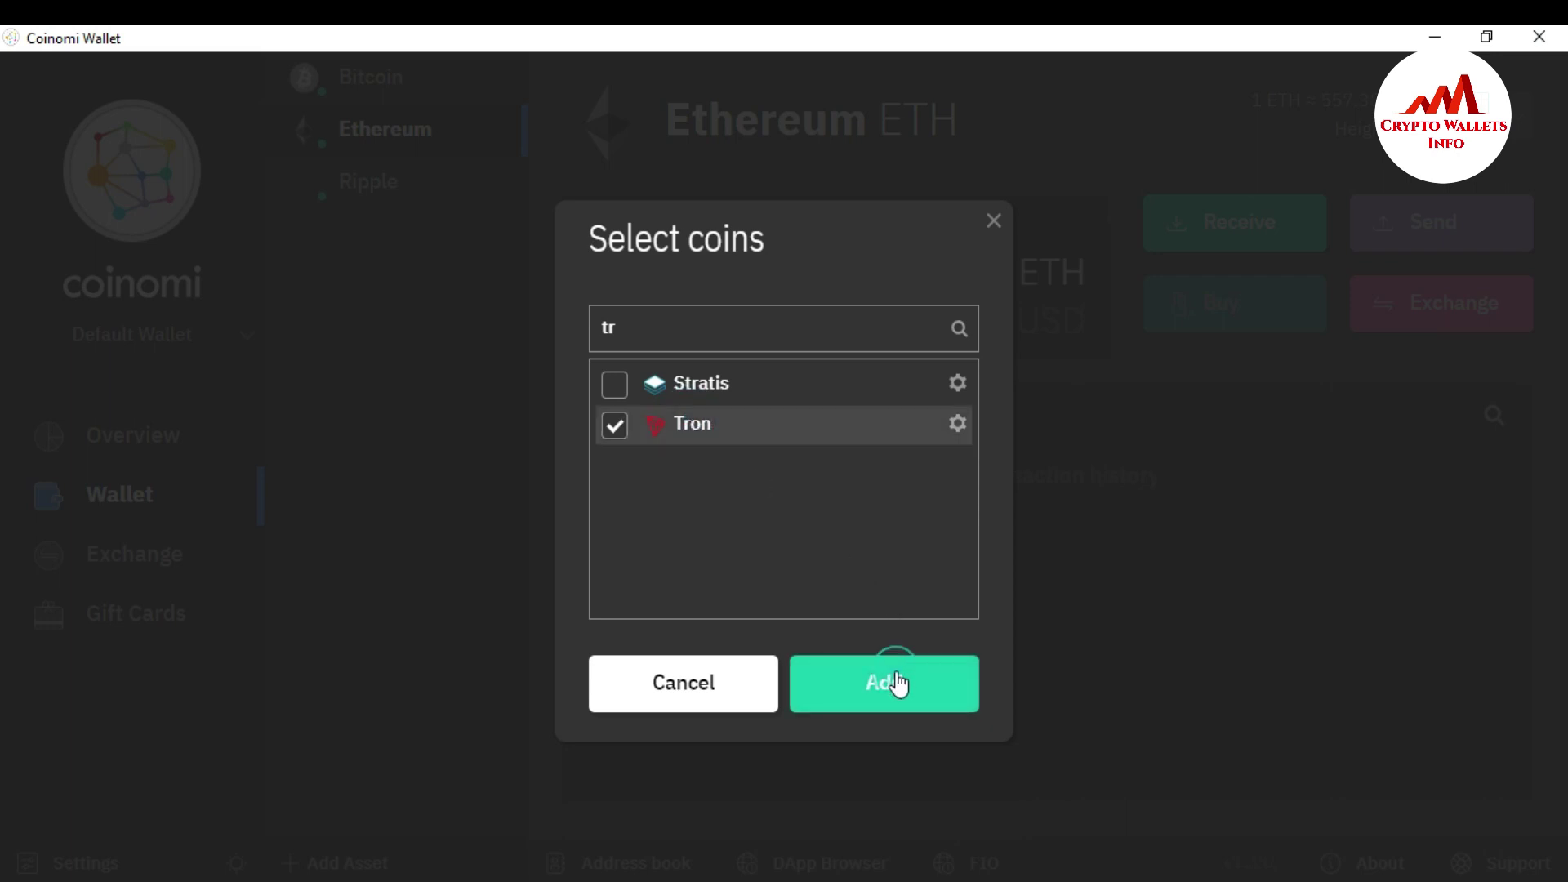
Step: Enter the wallet password in the Unlock Wallet dialog
left_click(663, 476)
type("••••••")
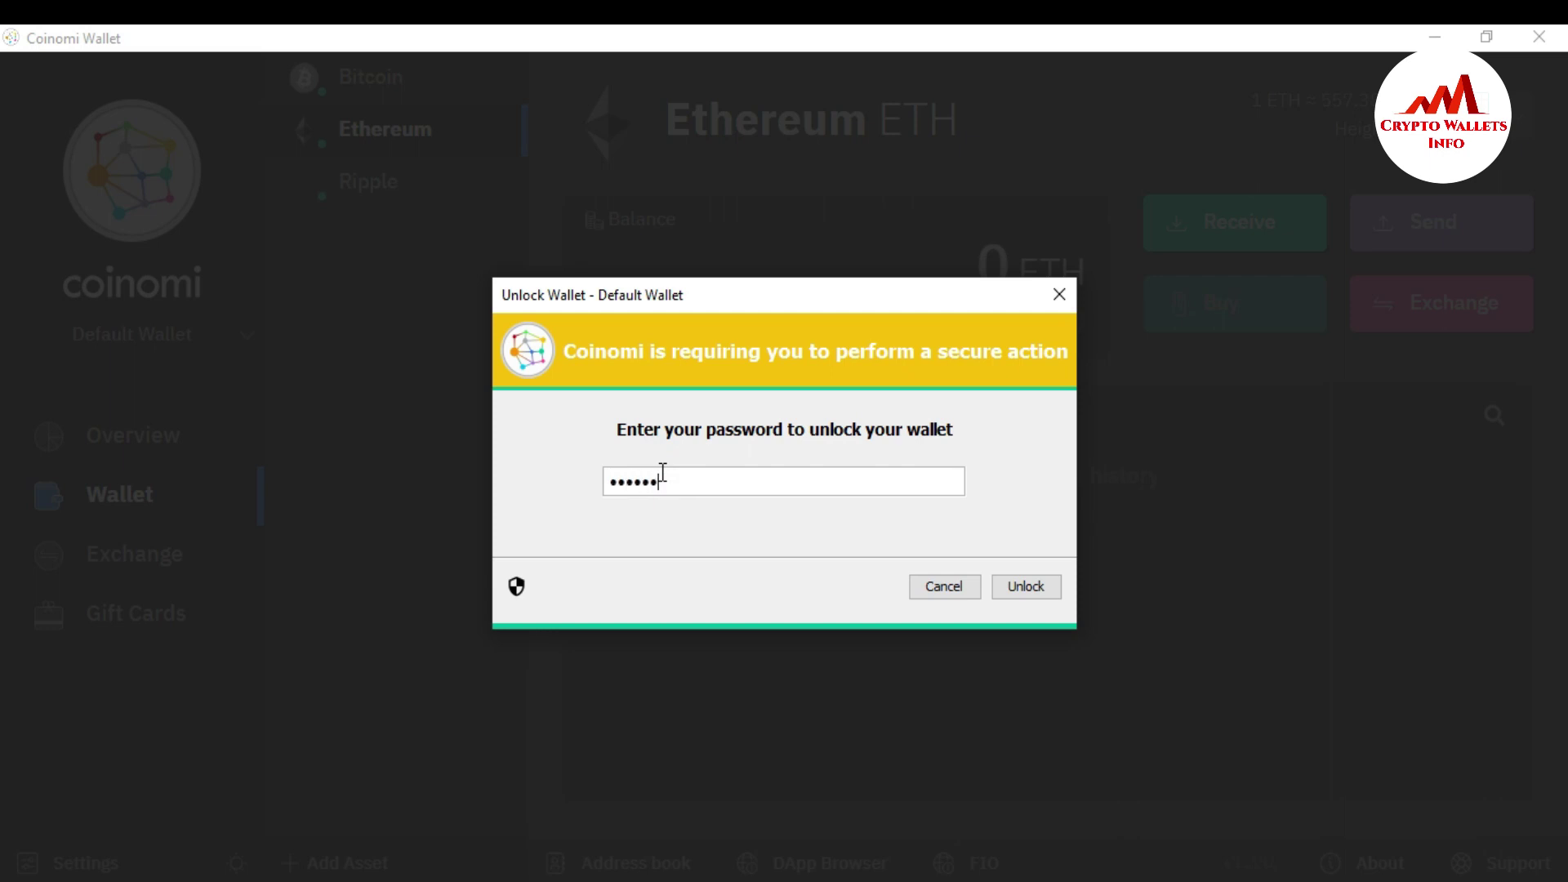
type("••••••••")
Step: Unlock the wallet, select Tron, and copy its TRX receive address from the Receive dialog
left_click(1016, 586)
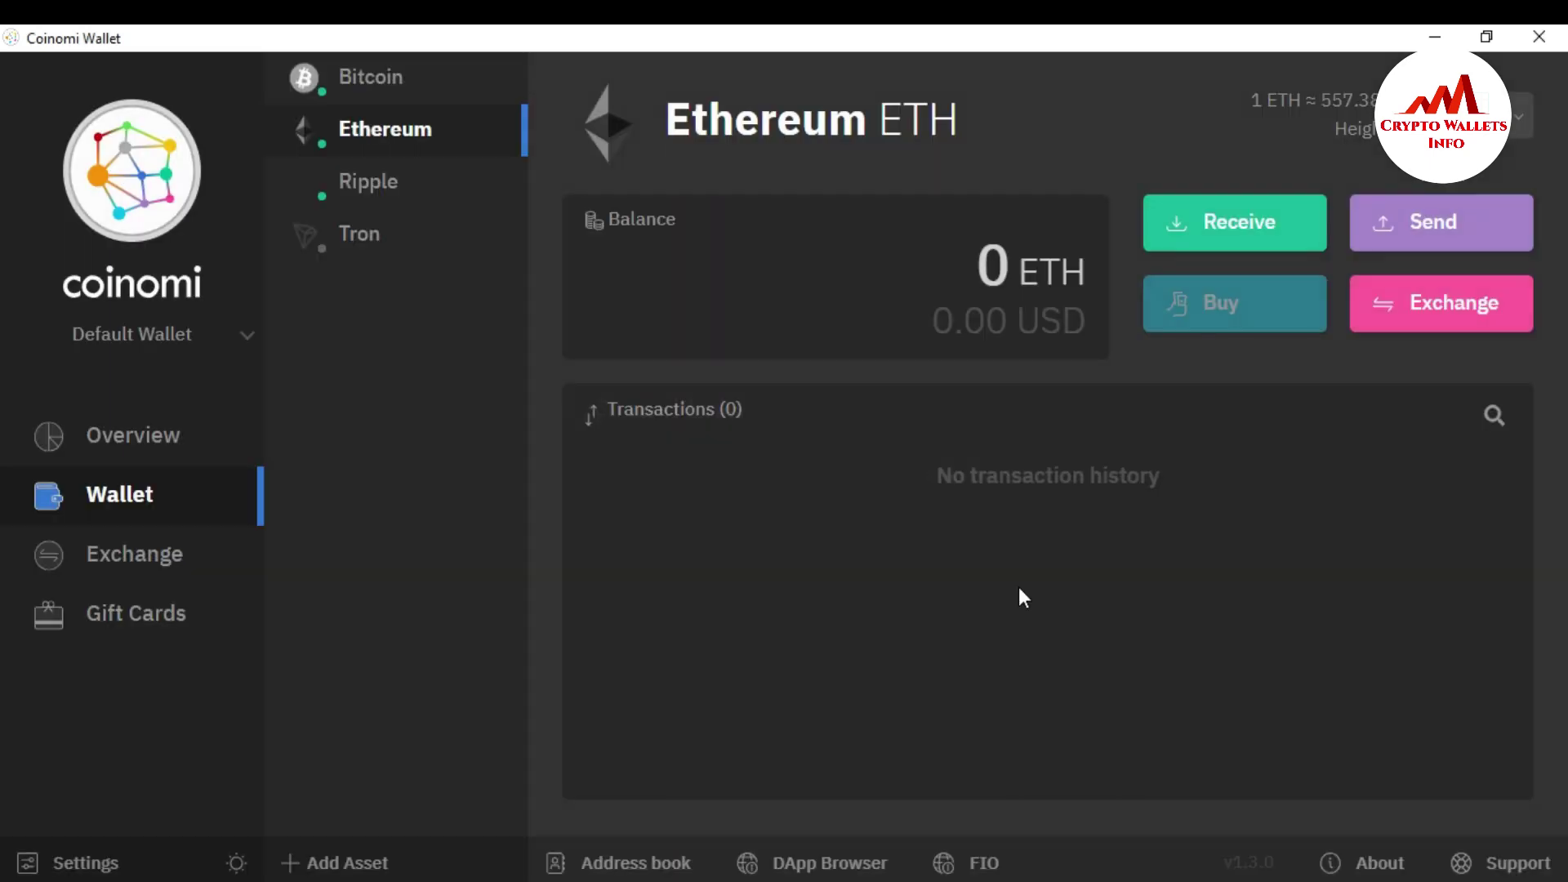
left_click(388, 239)
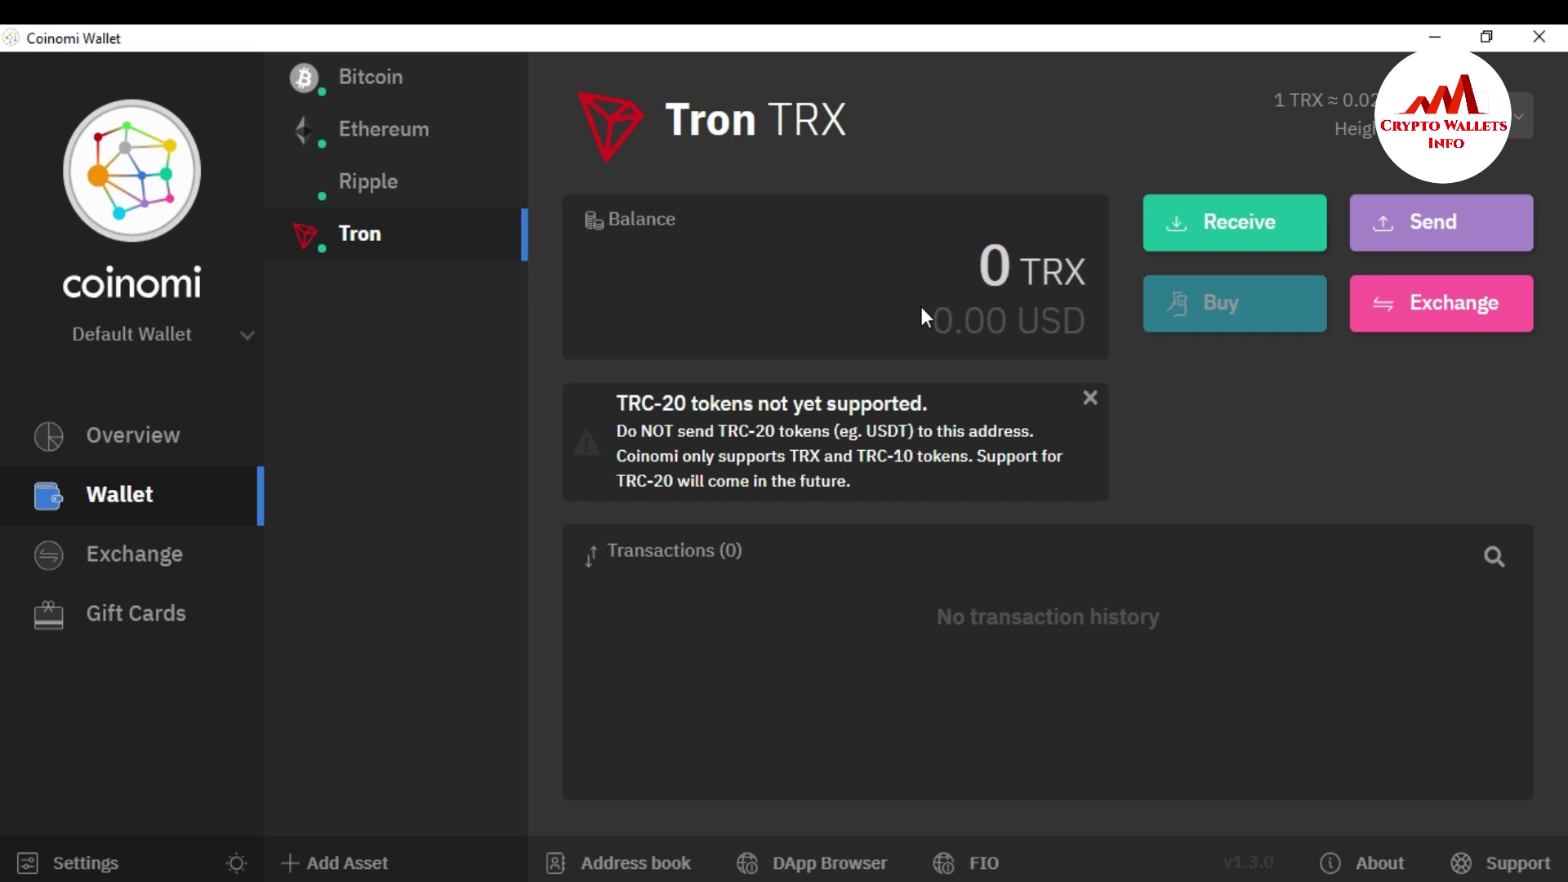
left_click(1233, 239)
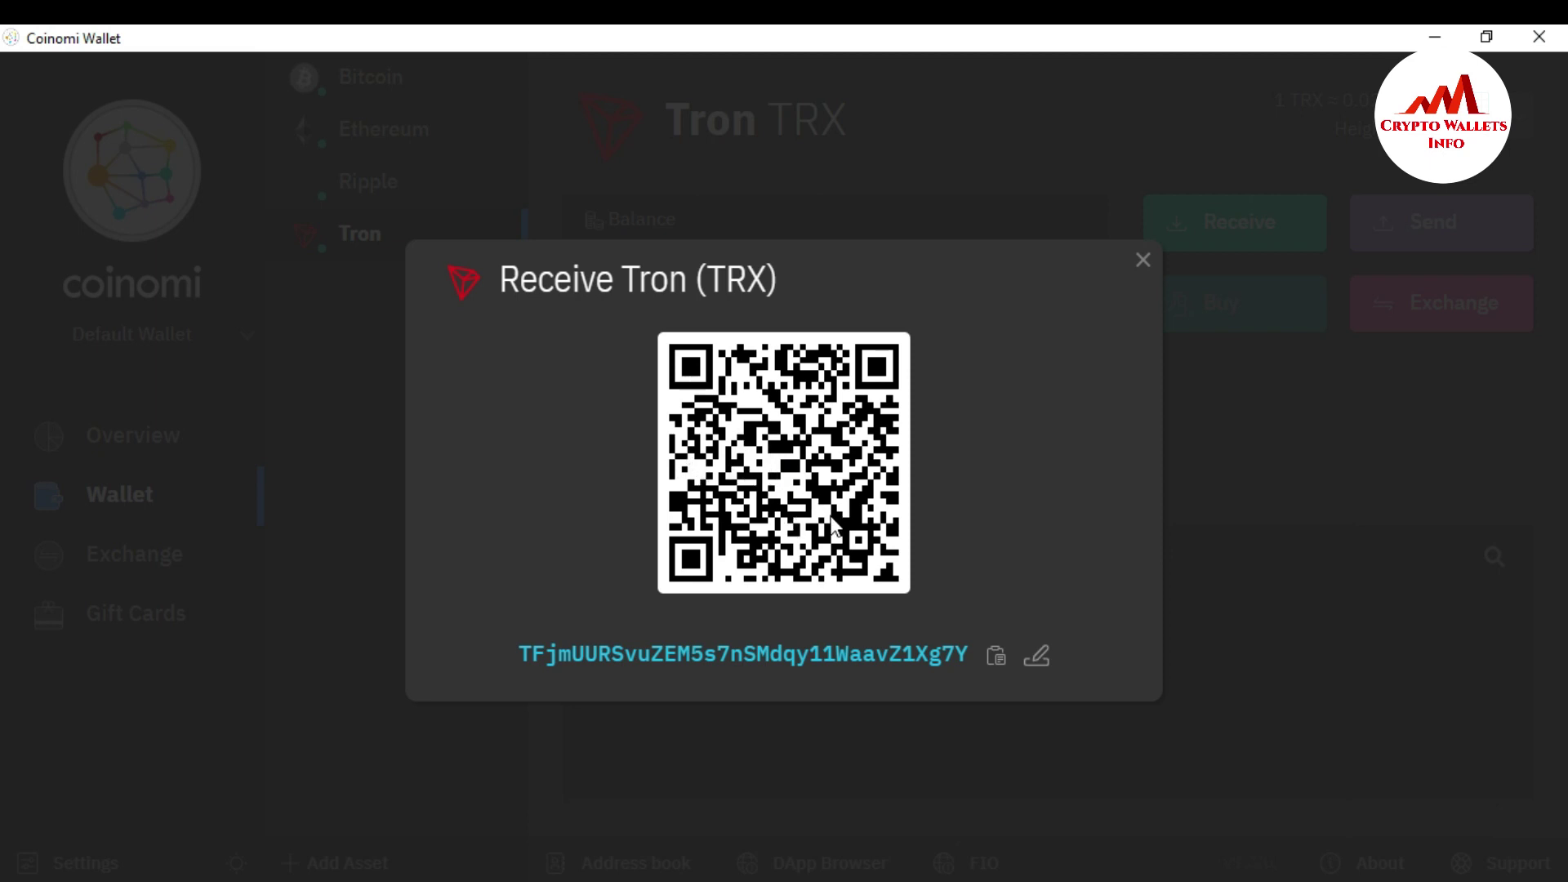
left_click(994, 655)
Step: Add a 'Tron Wallet :' line with the pasted TRX address below the ETH entry, then minimize Notepad
left_click(763, 816)
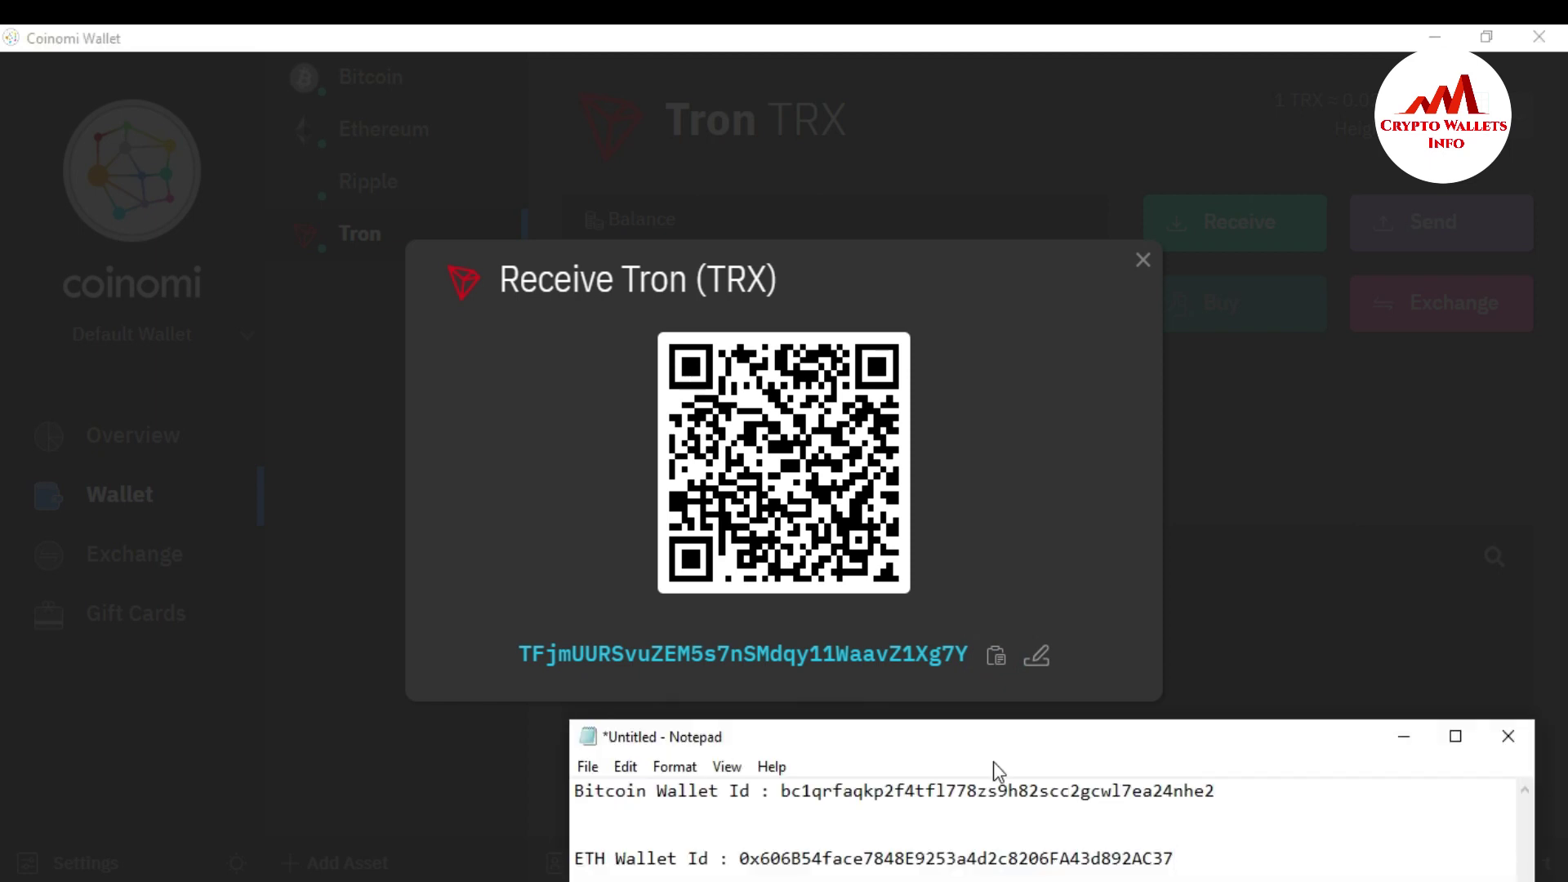
left_click_drag(997, 739, 696, 185)
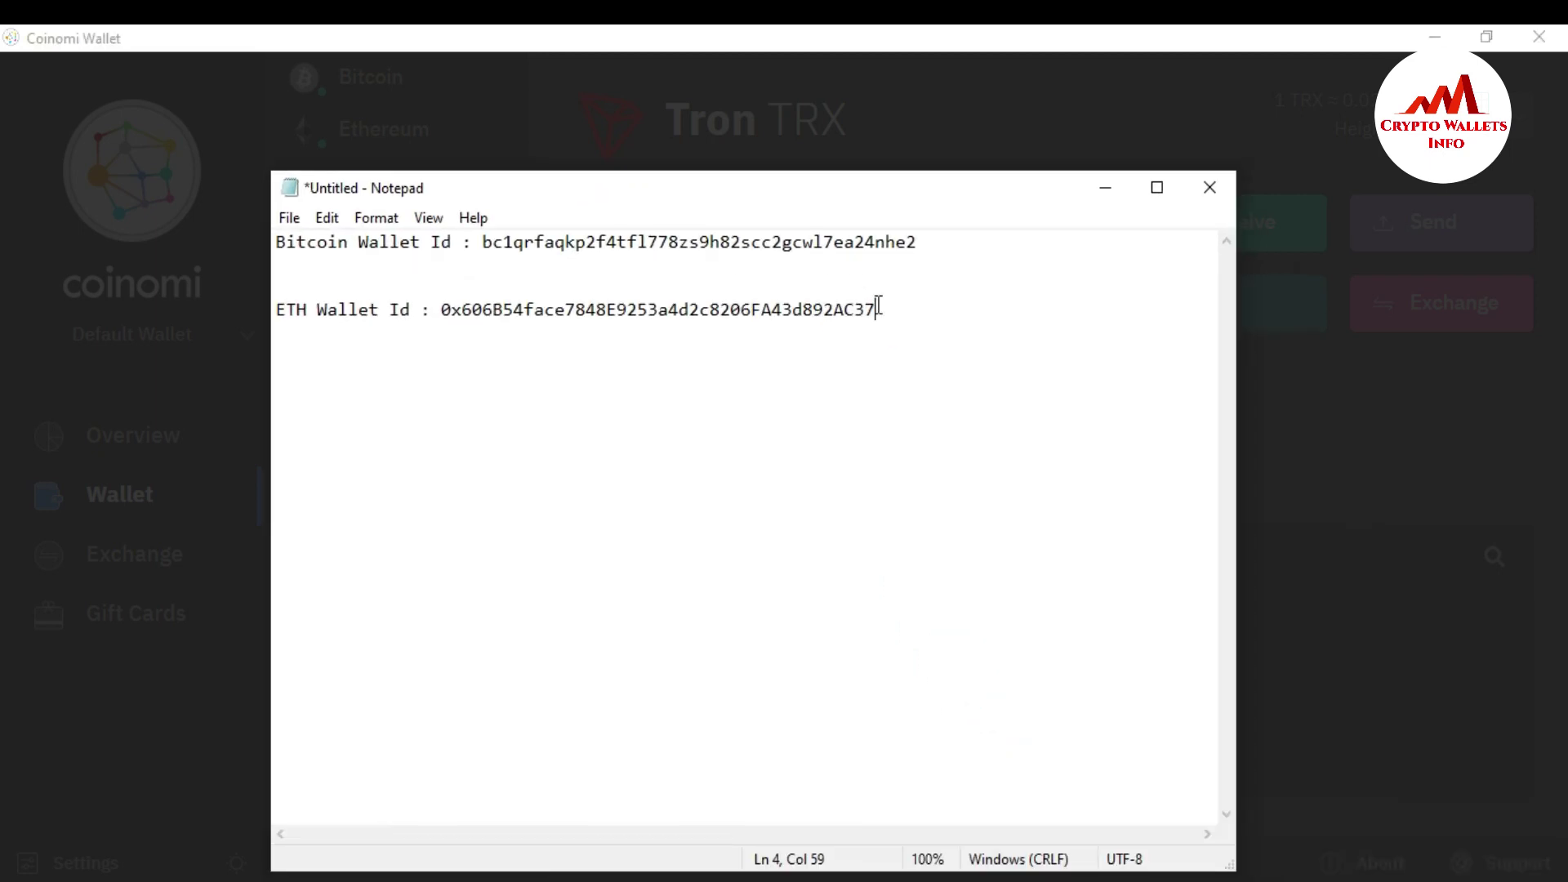
key("Return")
key("Return")
key("Return")
type("Tron Wallet ")
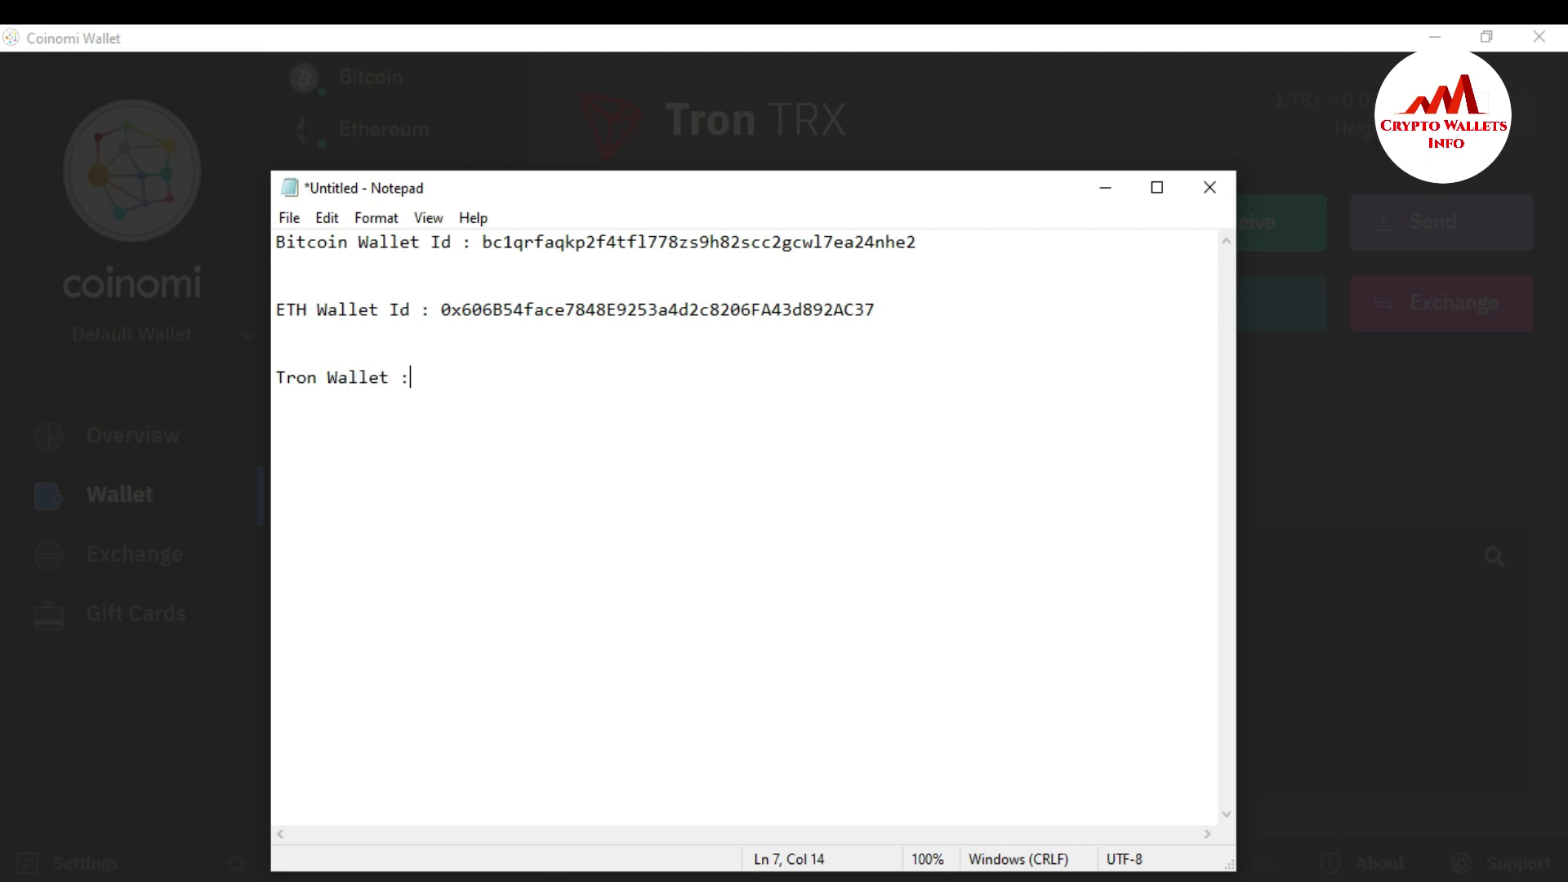
type(":")
key("ctrl+v")
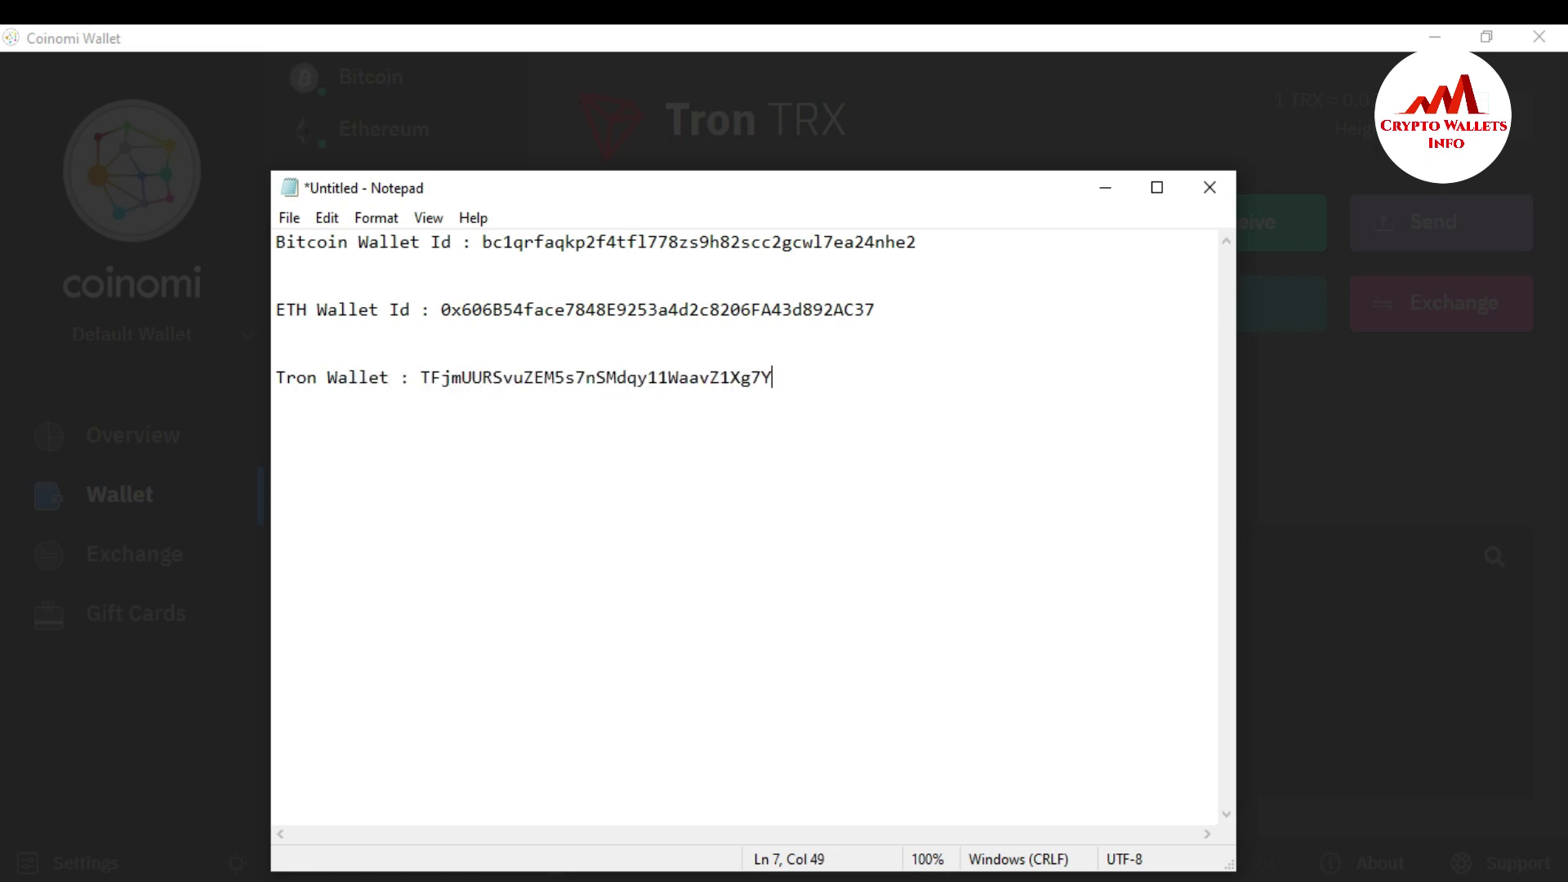
left_click_drag(783, 378, 426, 377)
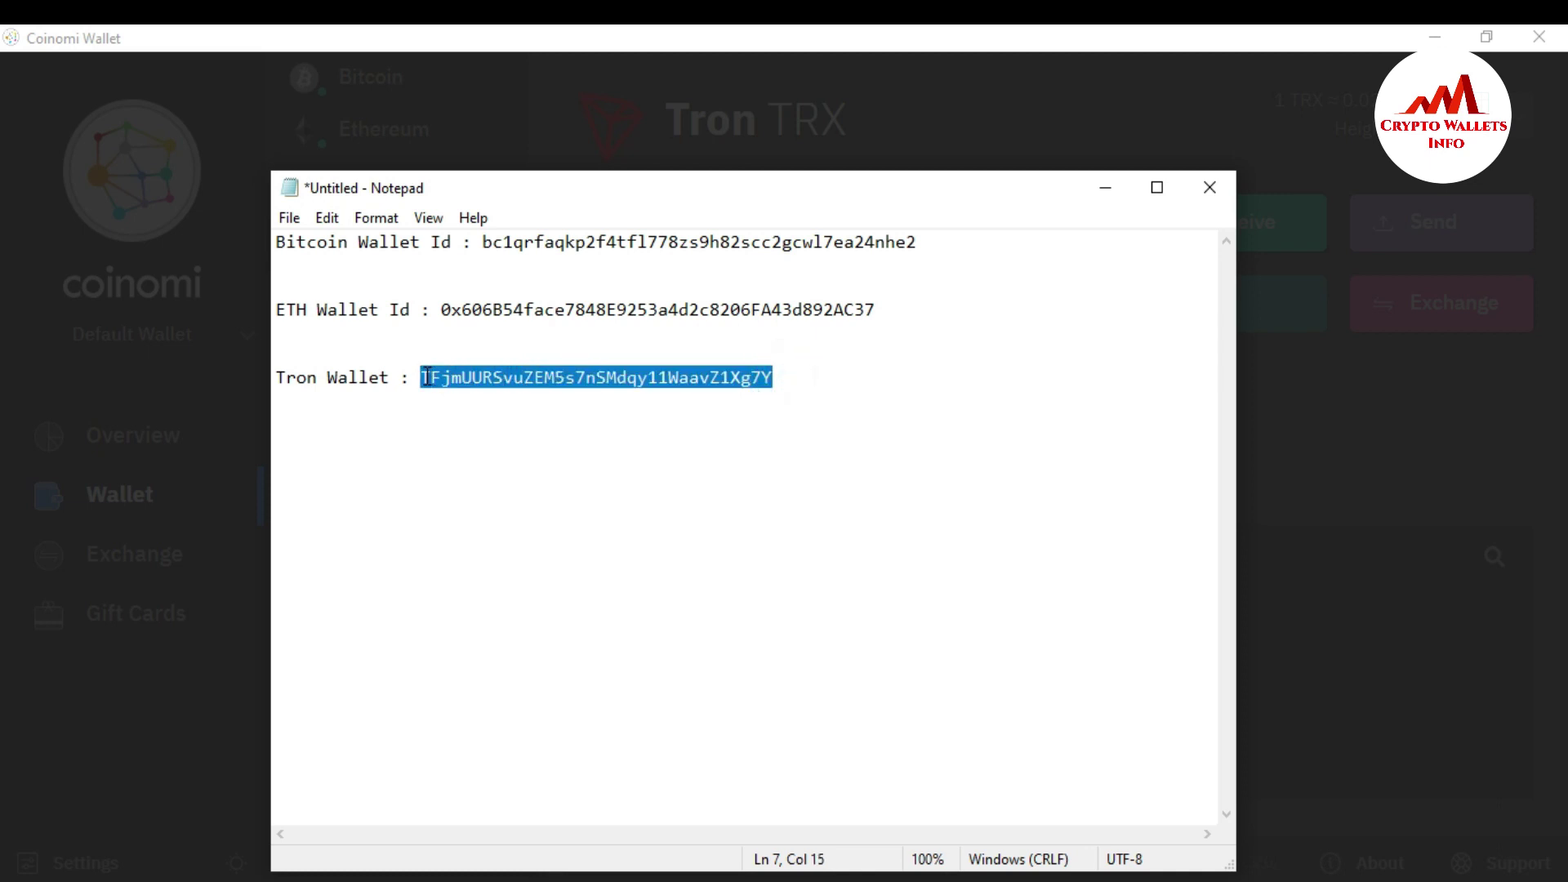
left_click(1098, 187)
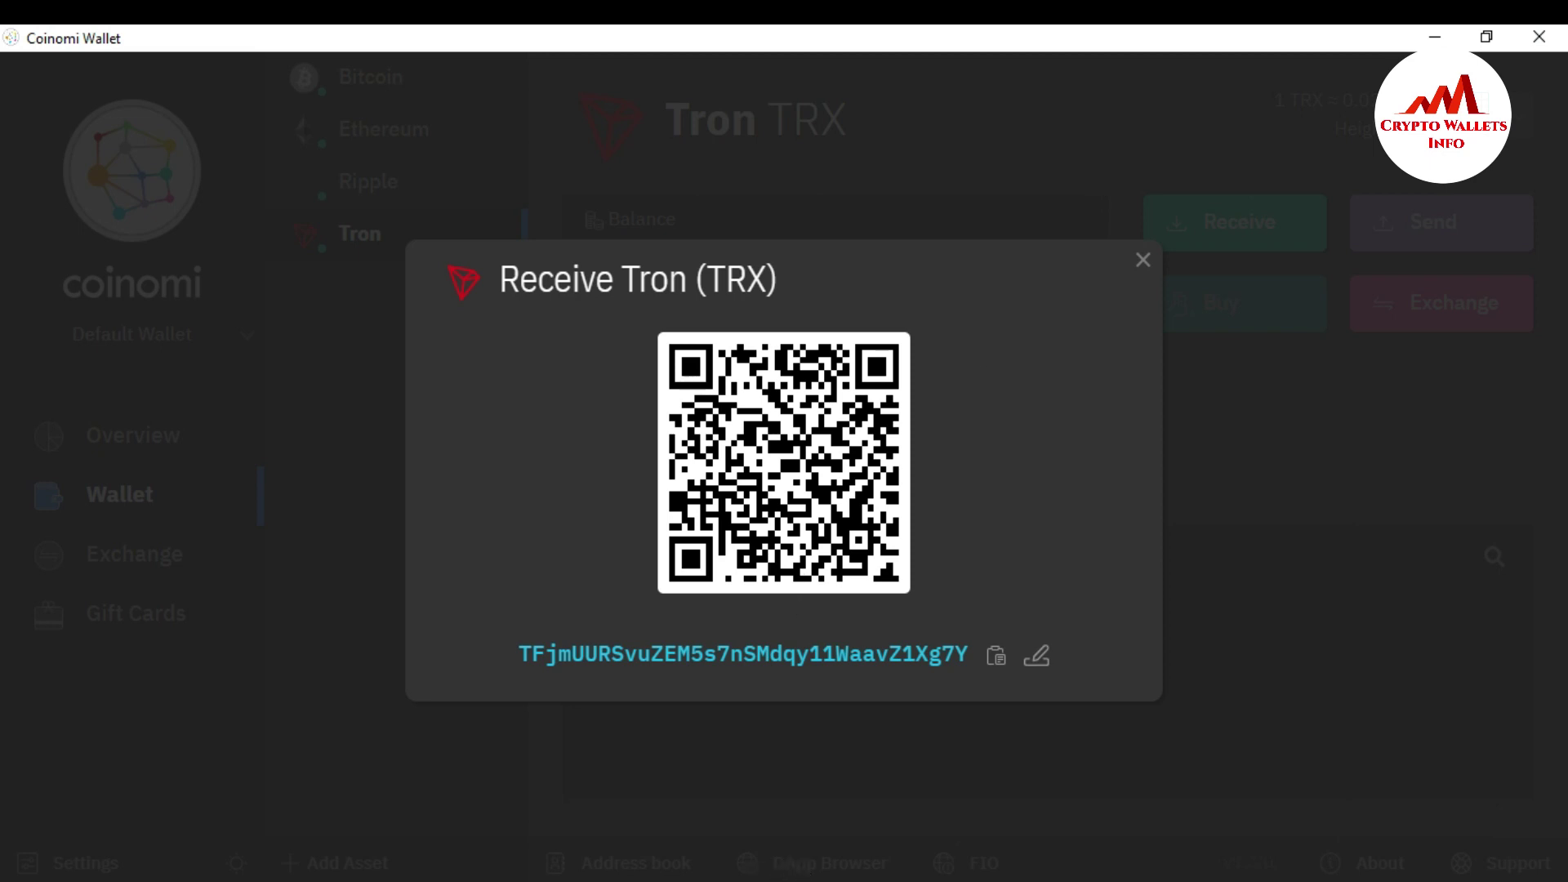
Step: Launch Atomic Wallet, try the wallet password, and select it for retyping after 'Wrong password'
key("alt+Tab")
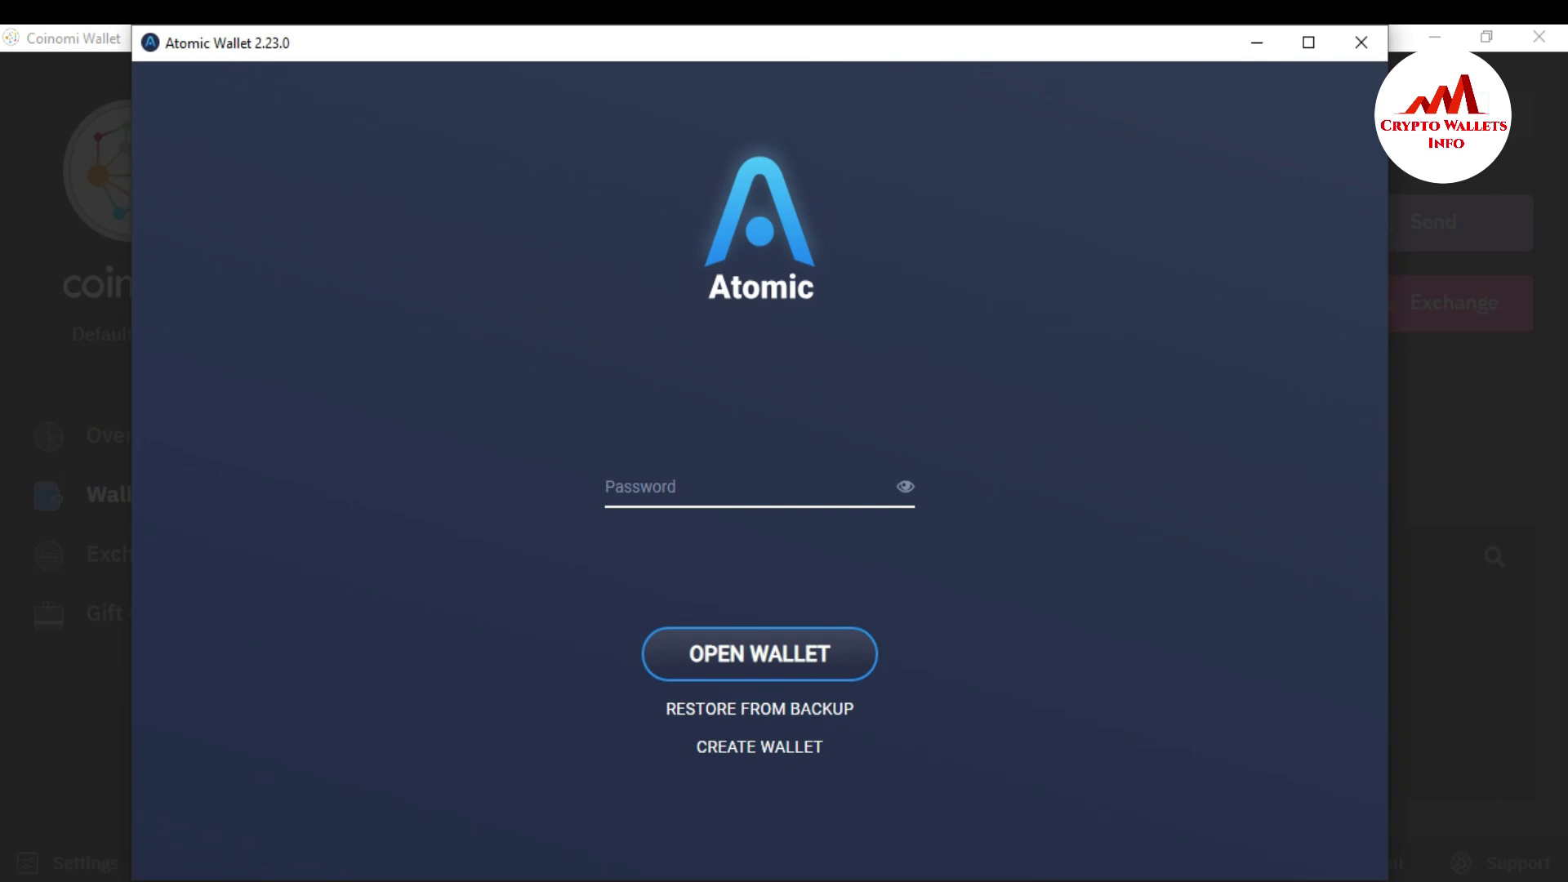
type("••")
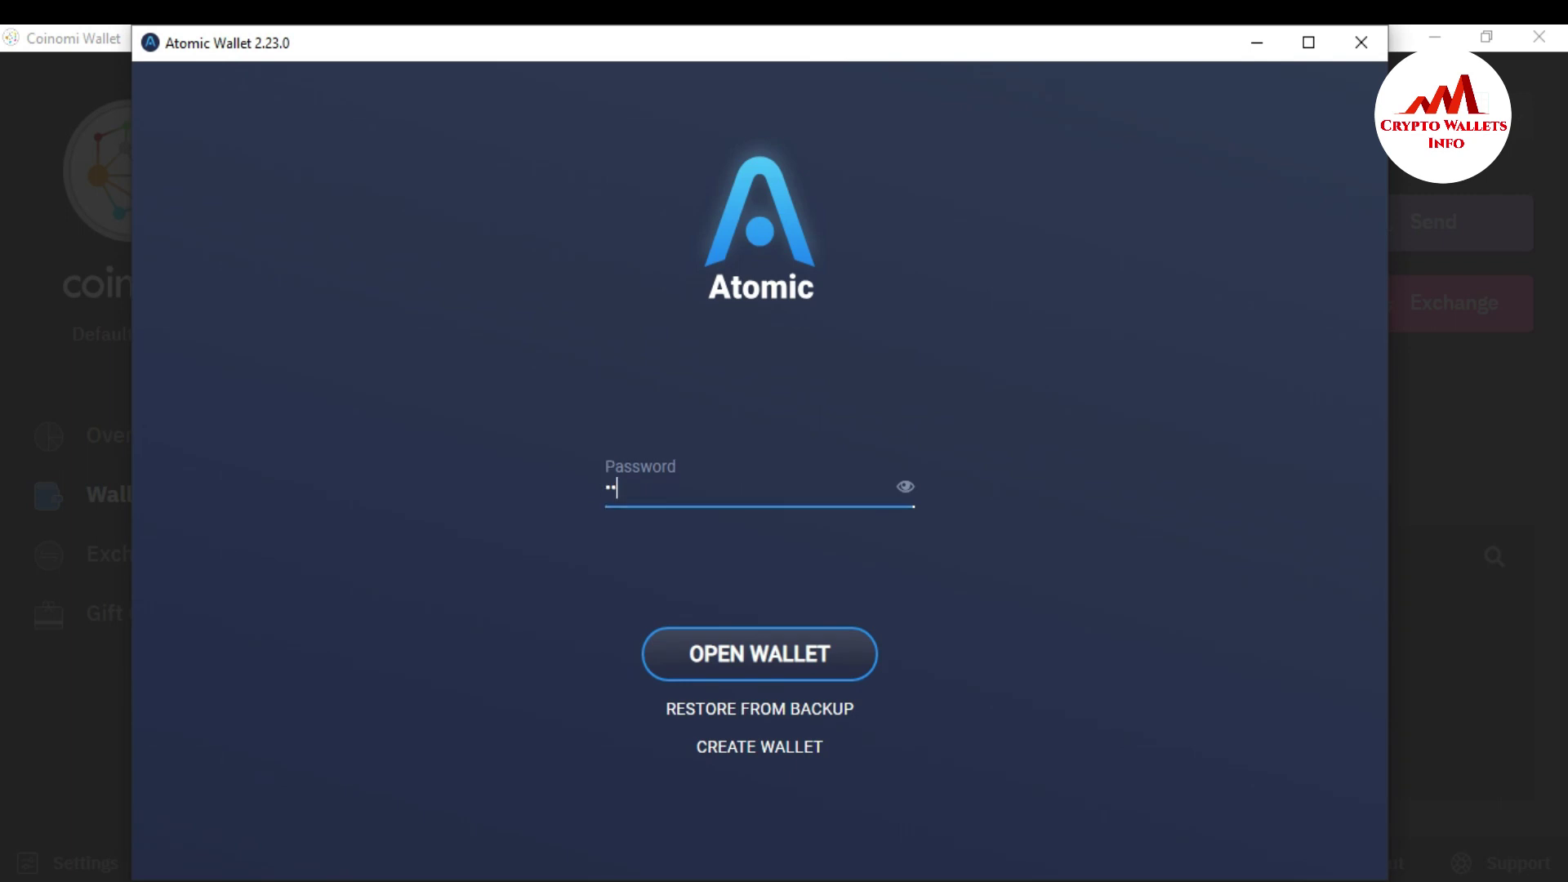
key("BackSpace")
key("BackSpace")
type("•••••••••••")
left_click(764, 652)
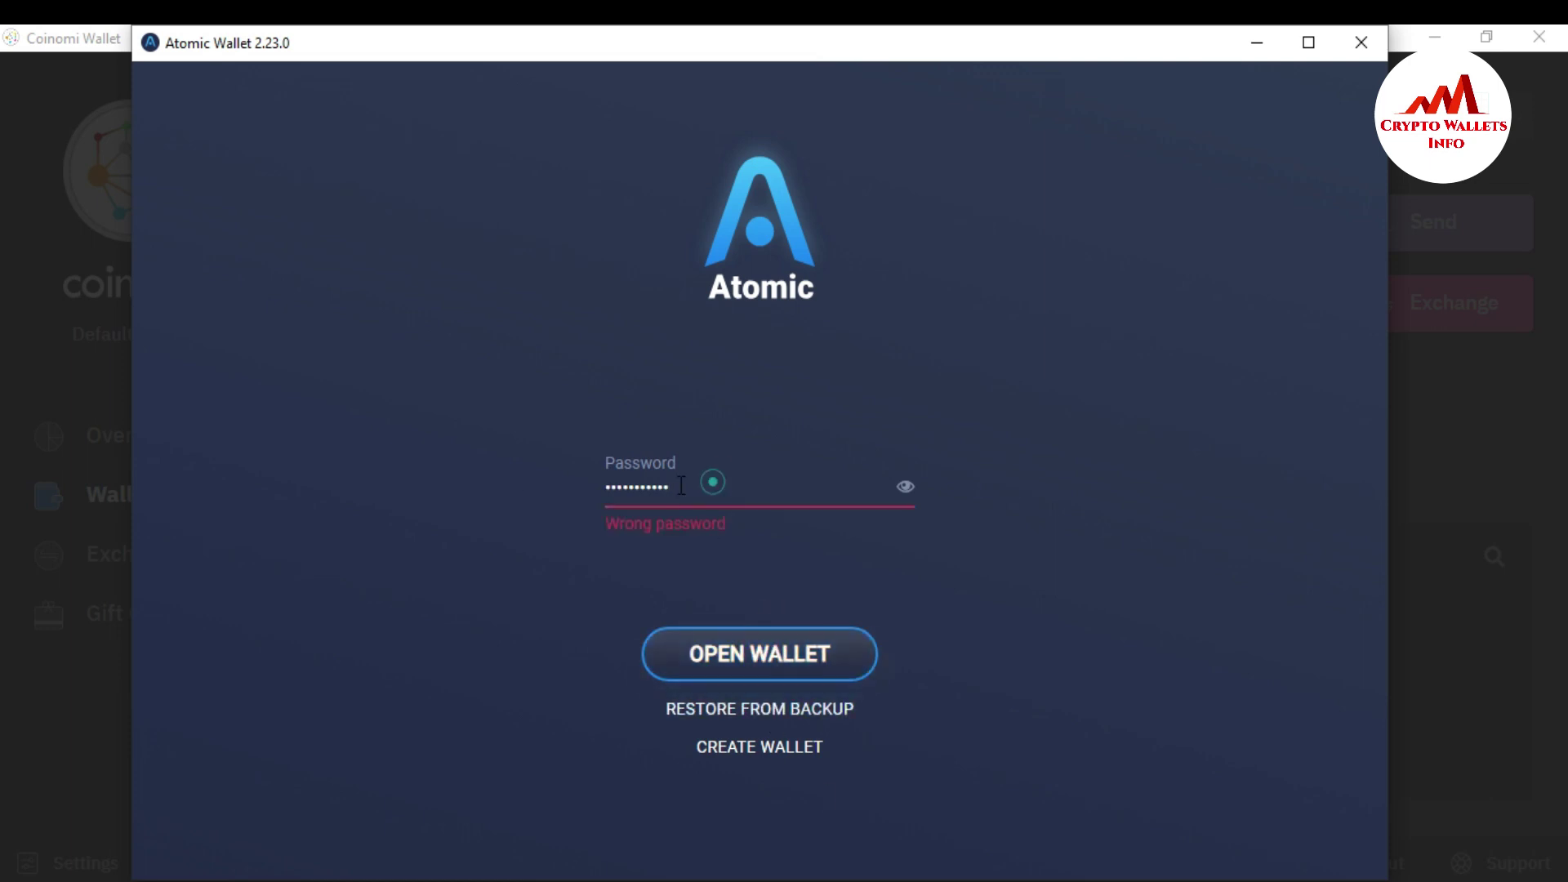
left_click_drag(714, 481, 463, 511)
type("••••••")
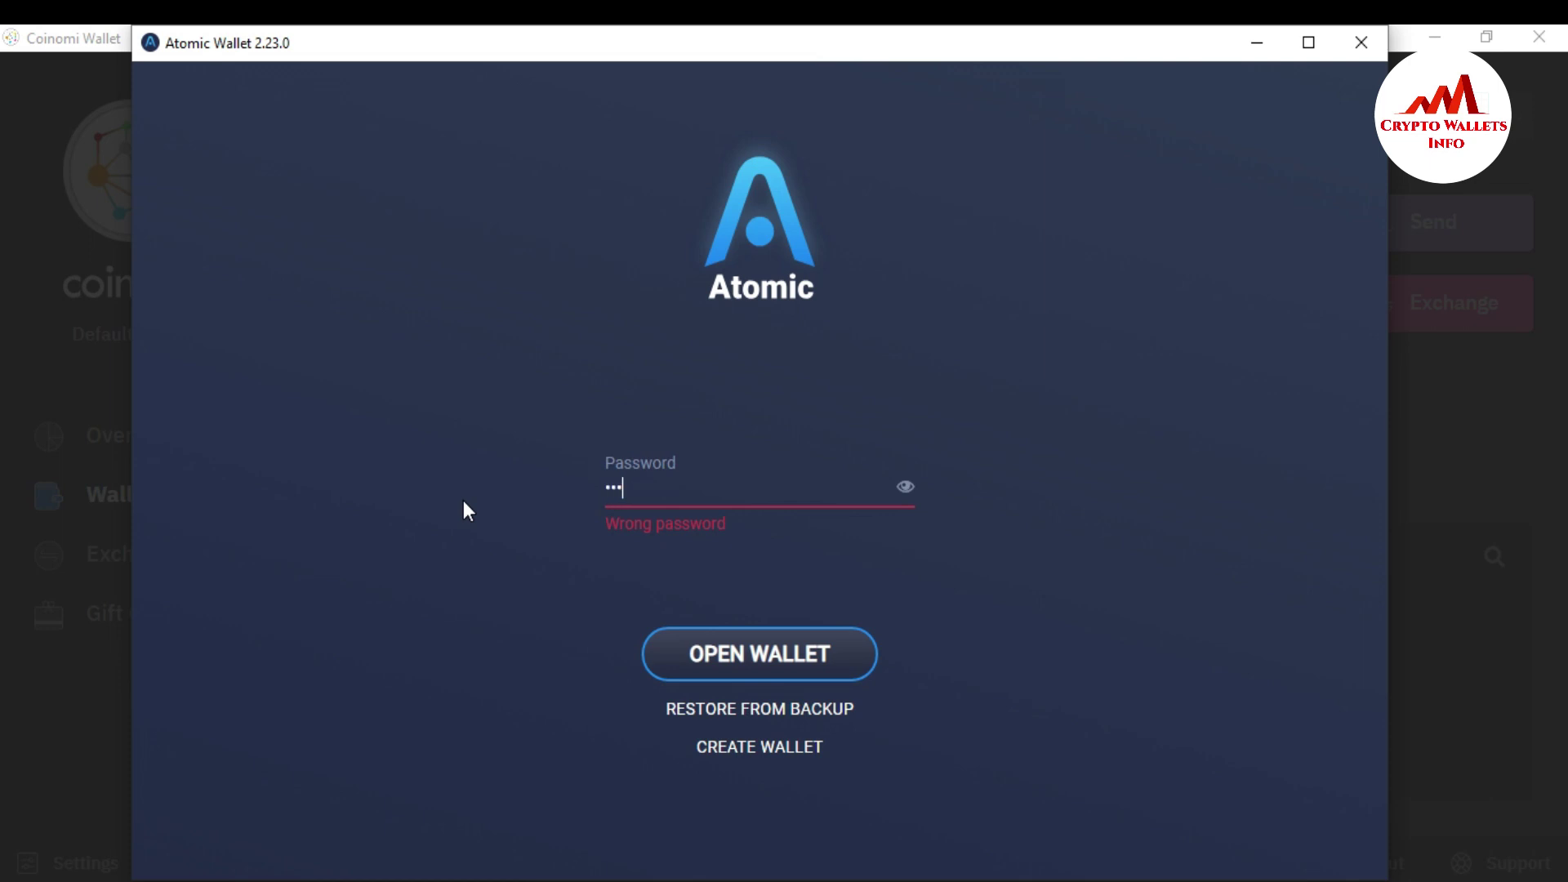
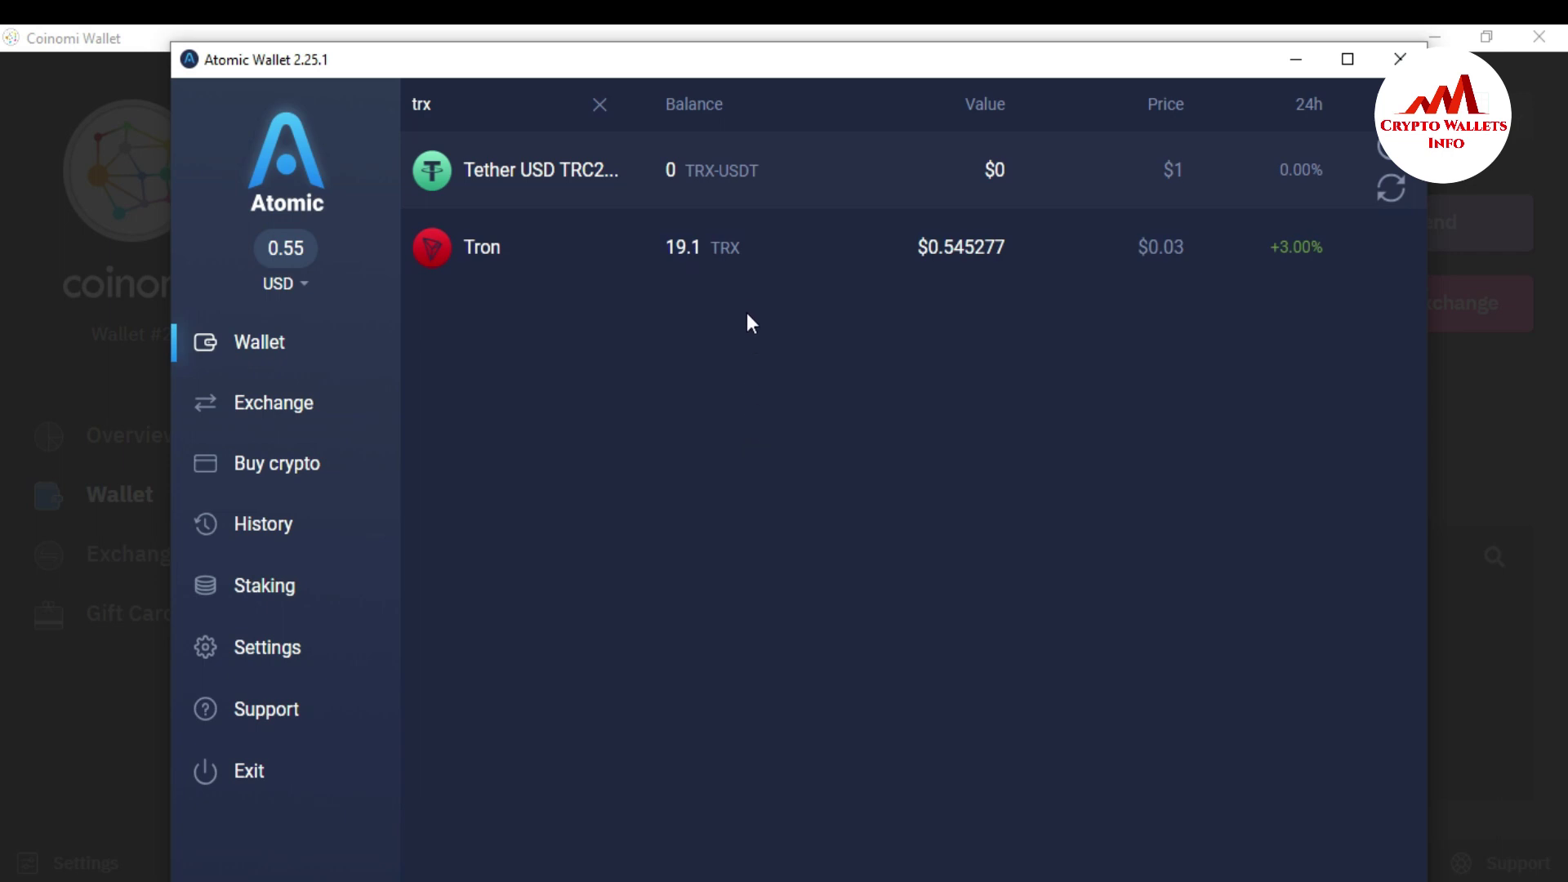
Step: Open Atomic Wallet's Tron wallet, view its receive address, and return to the 19.1 TRX balance page
left_click(738, 272)
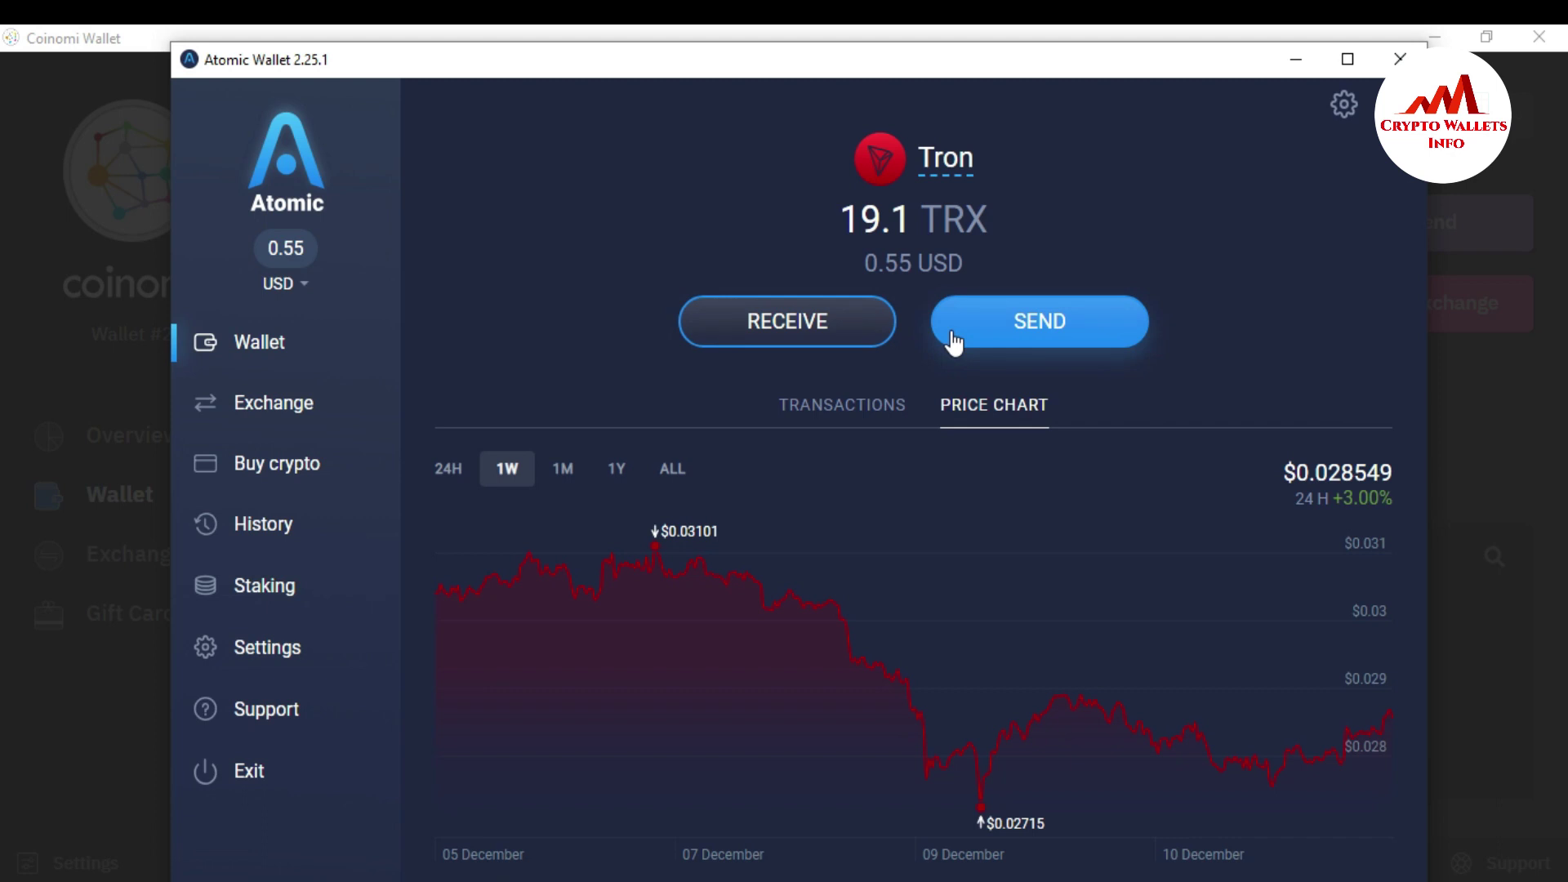
left_click(810, 329)
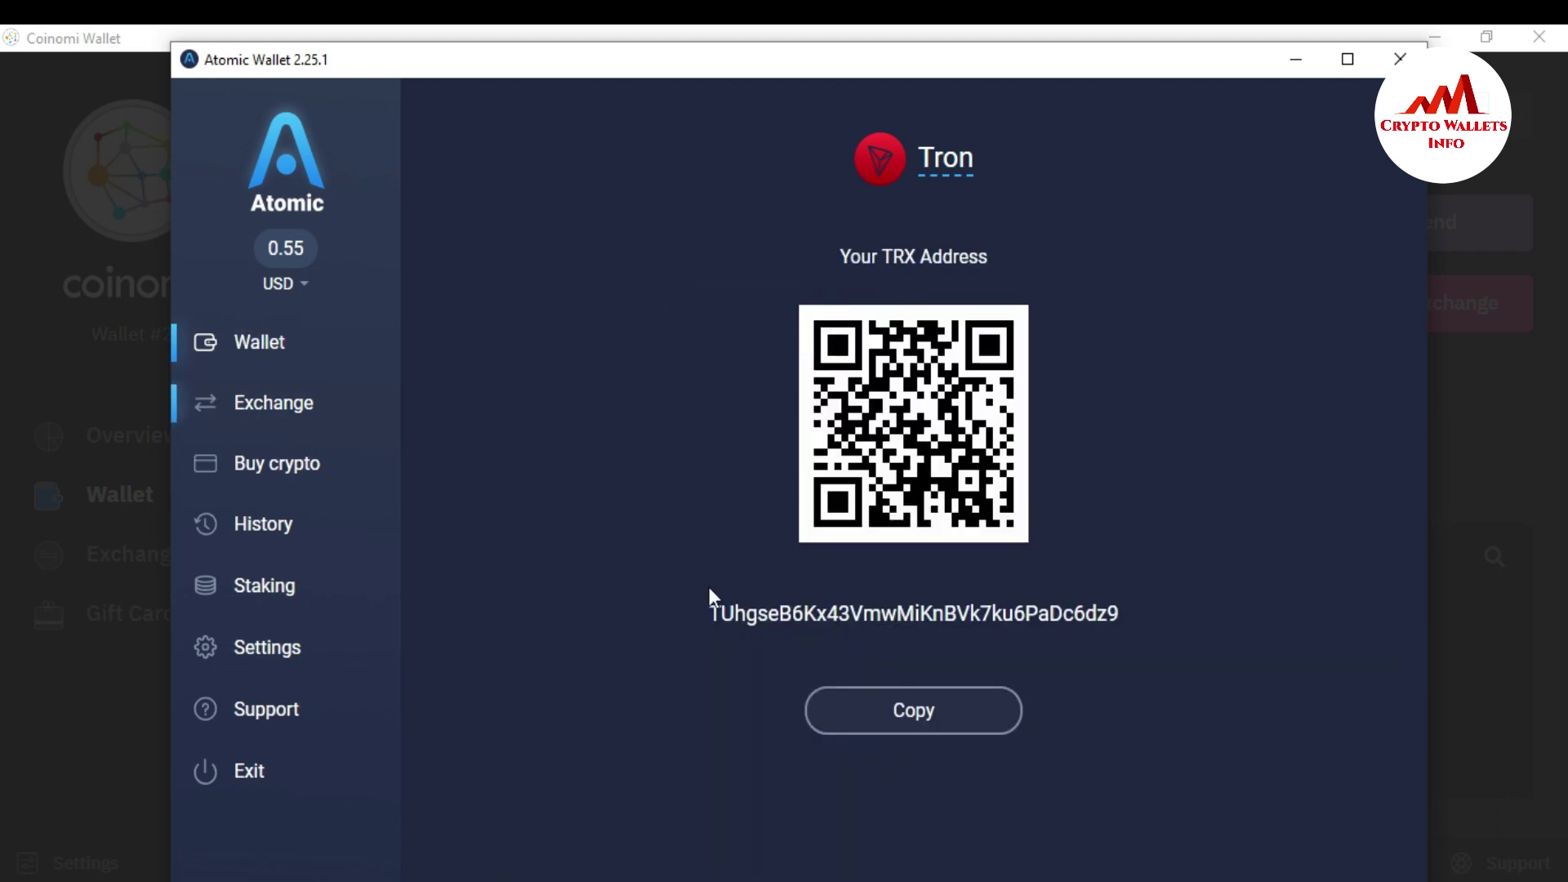
left_click(1380, 123)
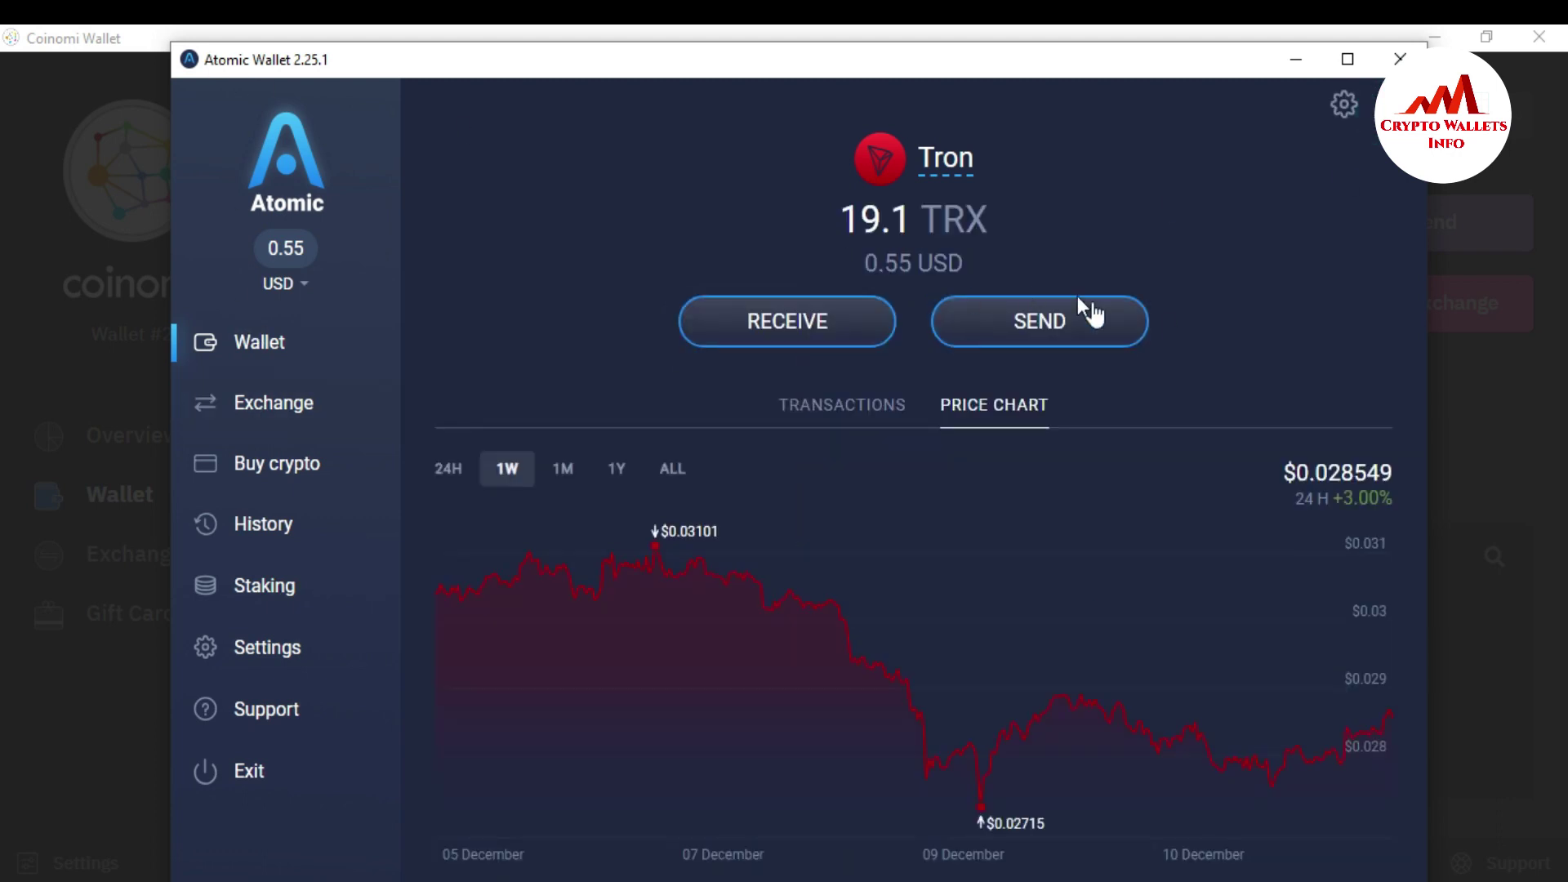
Step: Prepare a Tron payment of the full 19 TRX to the pasted Coinomi address
left_click(1072, 324)
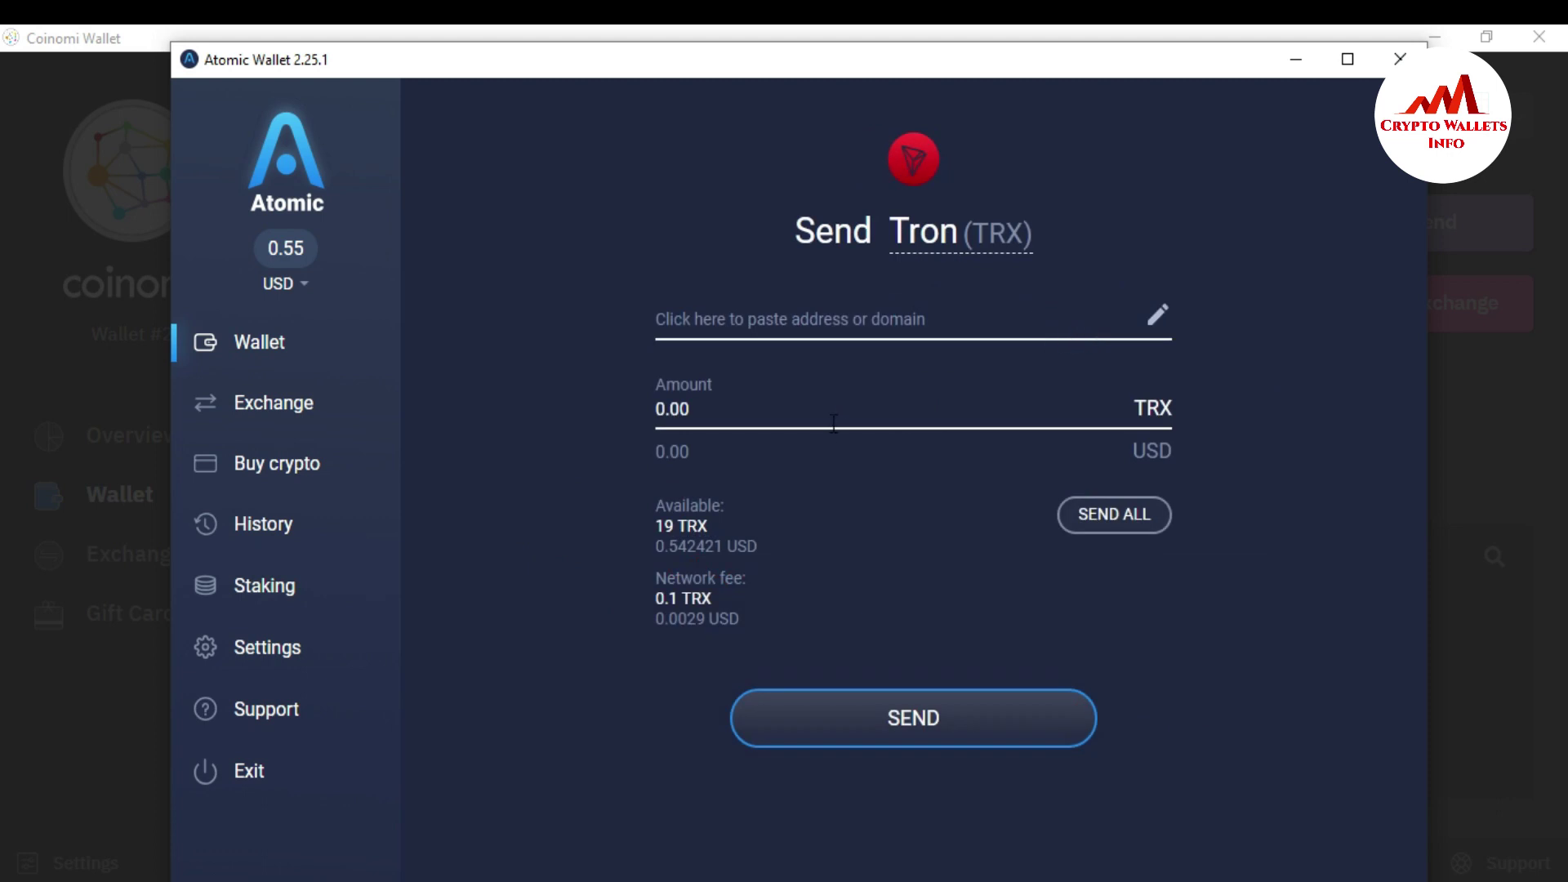
left_click(886, 319)
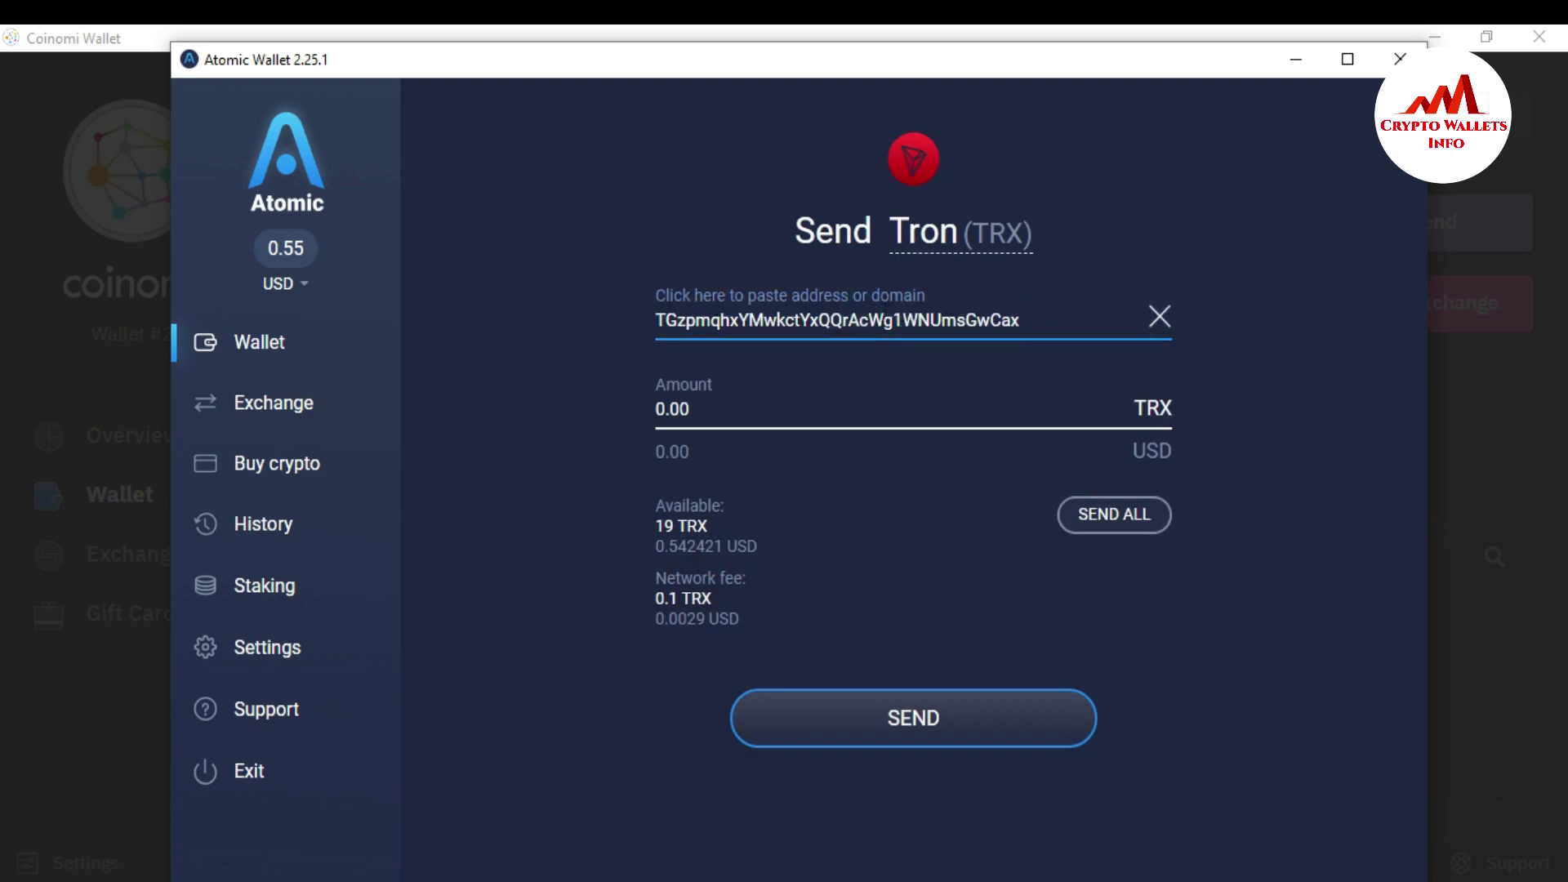
left_click(1108, 526)
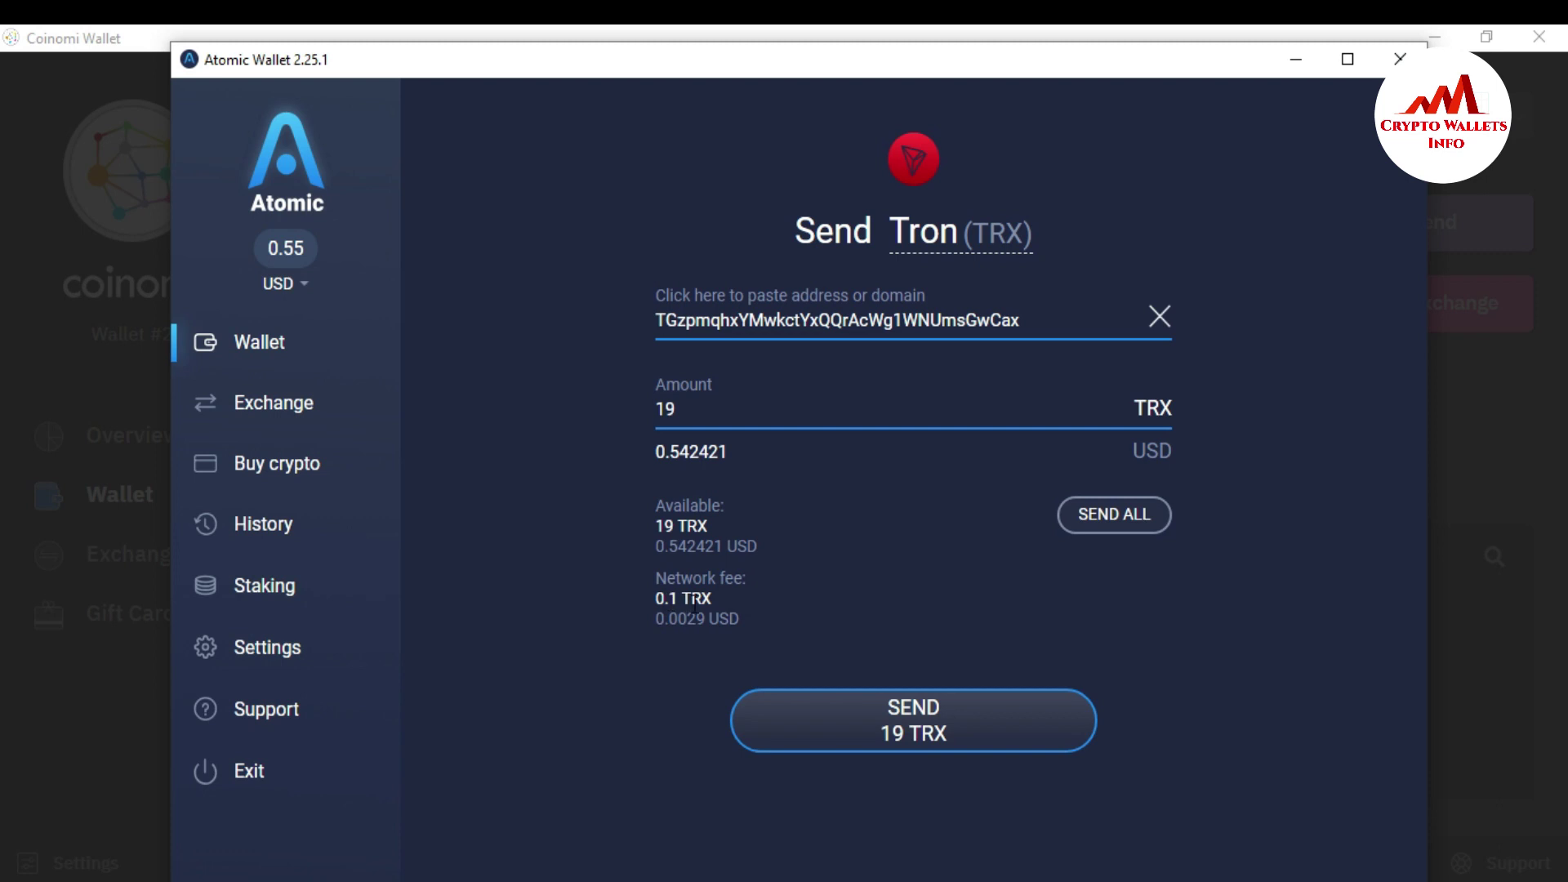
left_click(937, 719)
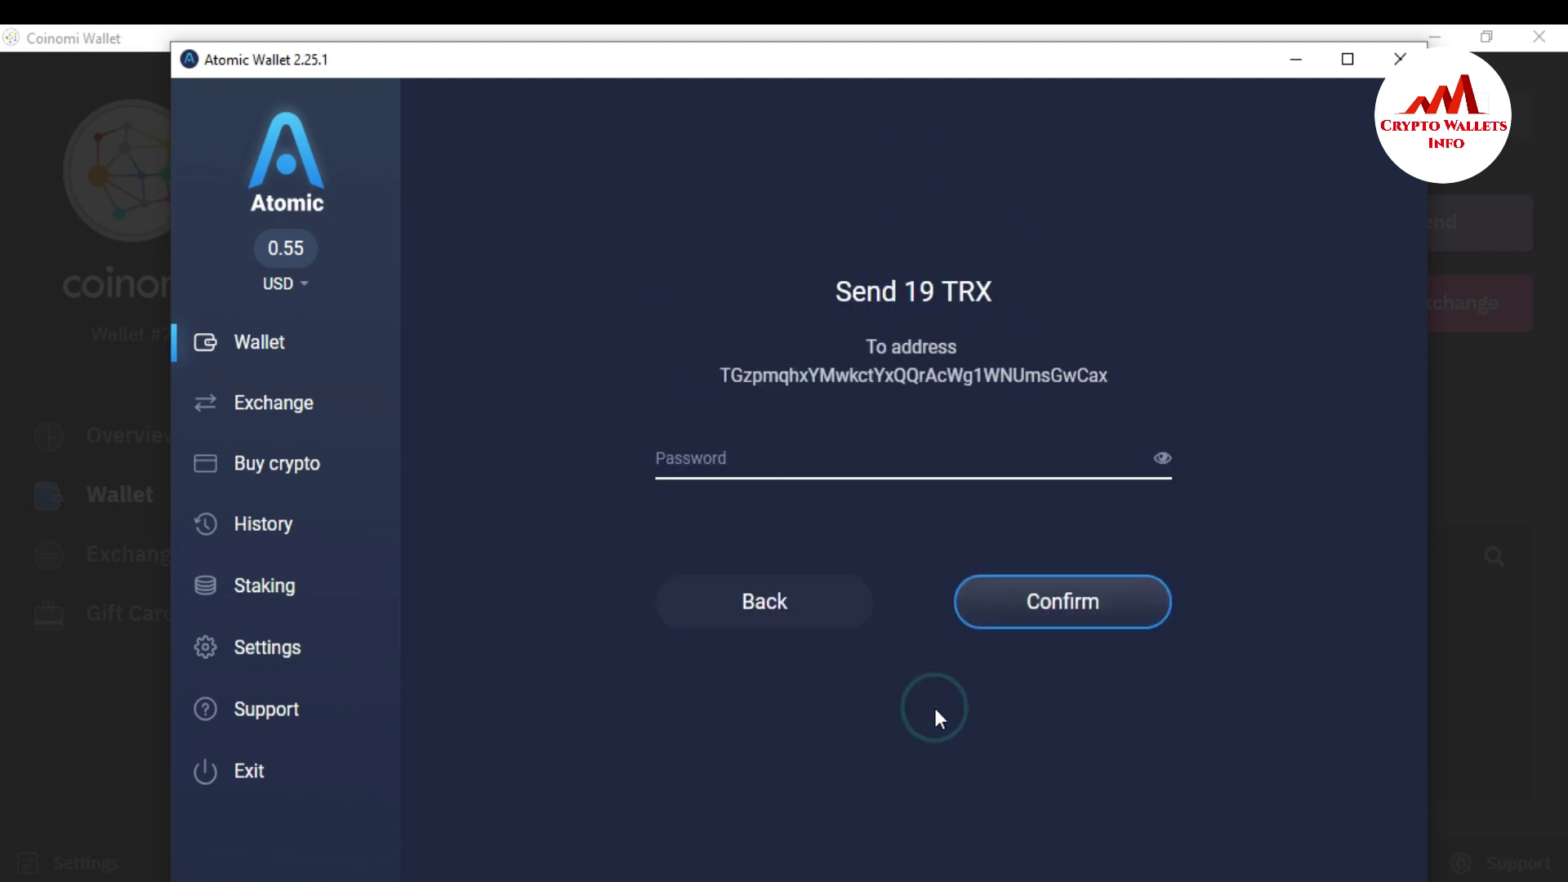
left_click(722, 375)
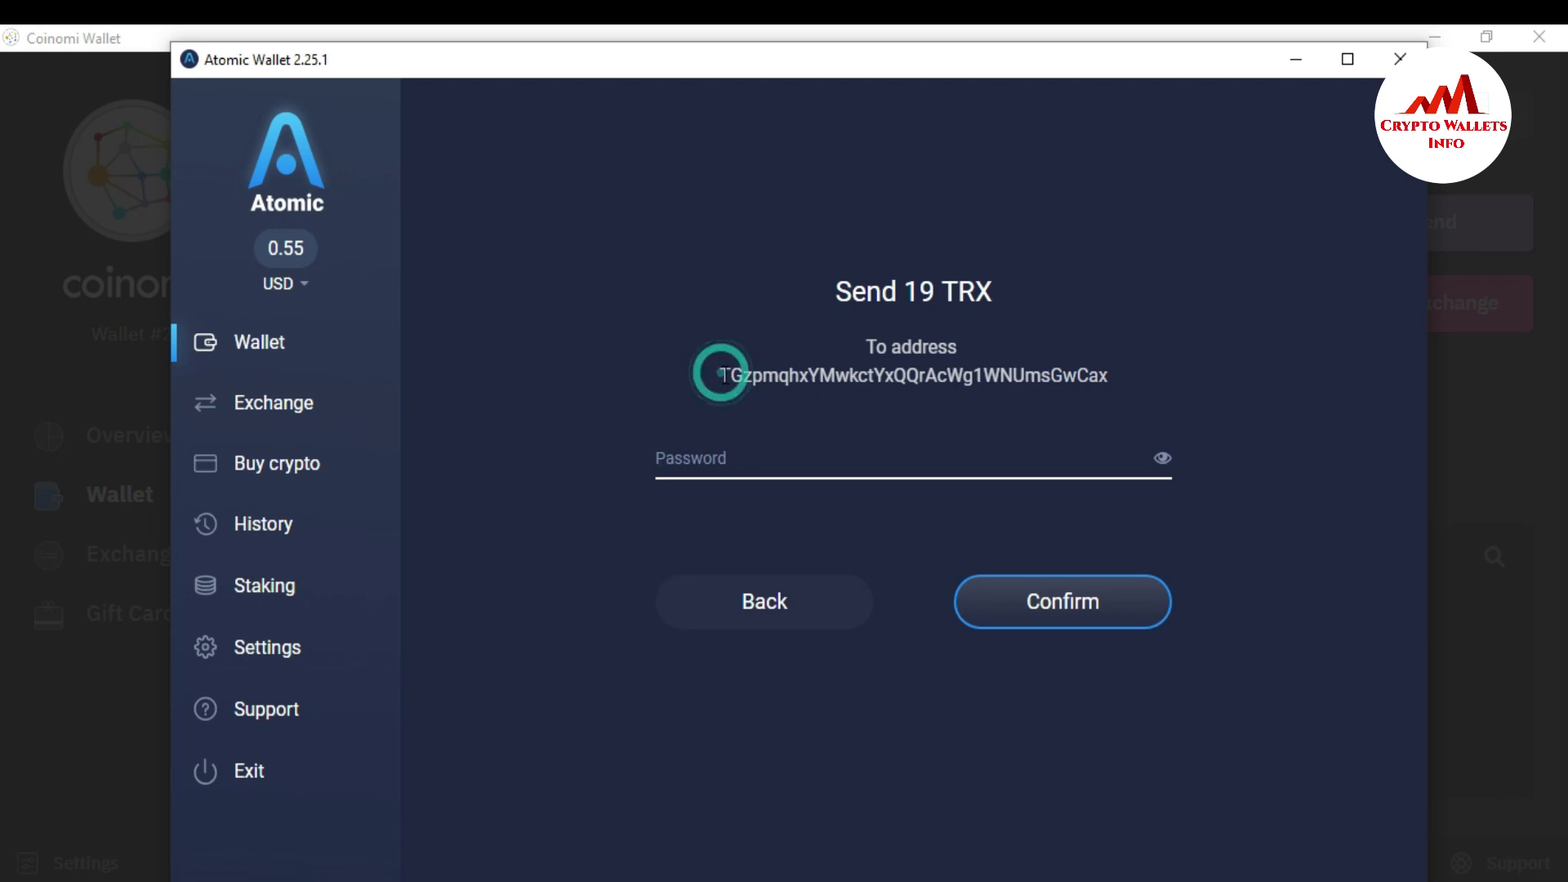
left_click_drag(725, 375, 743, 375)
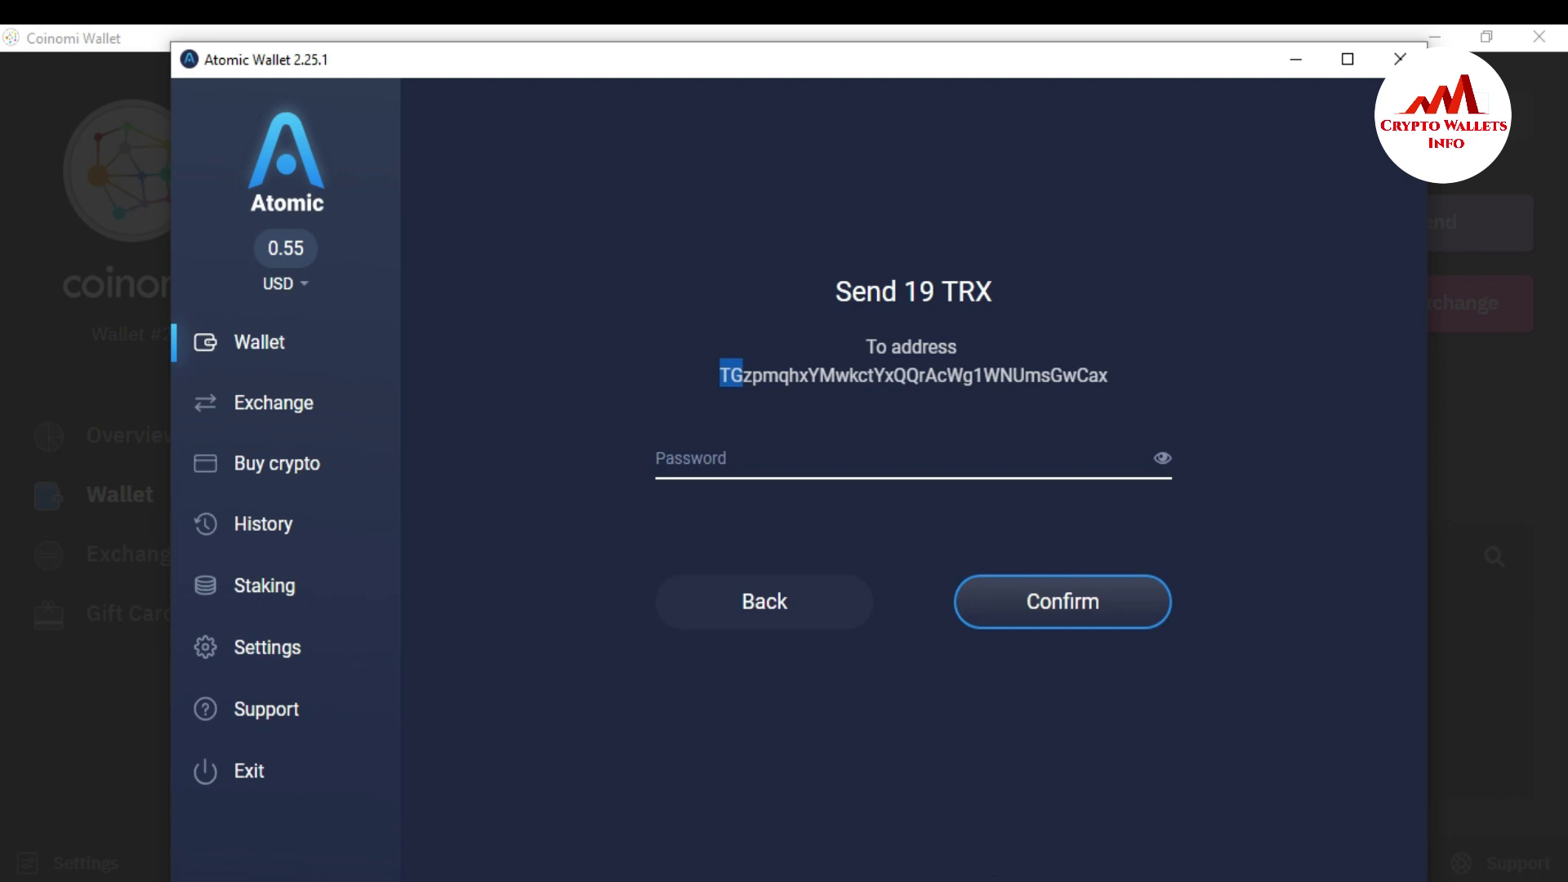
key("alt+Tab")
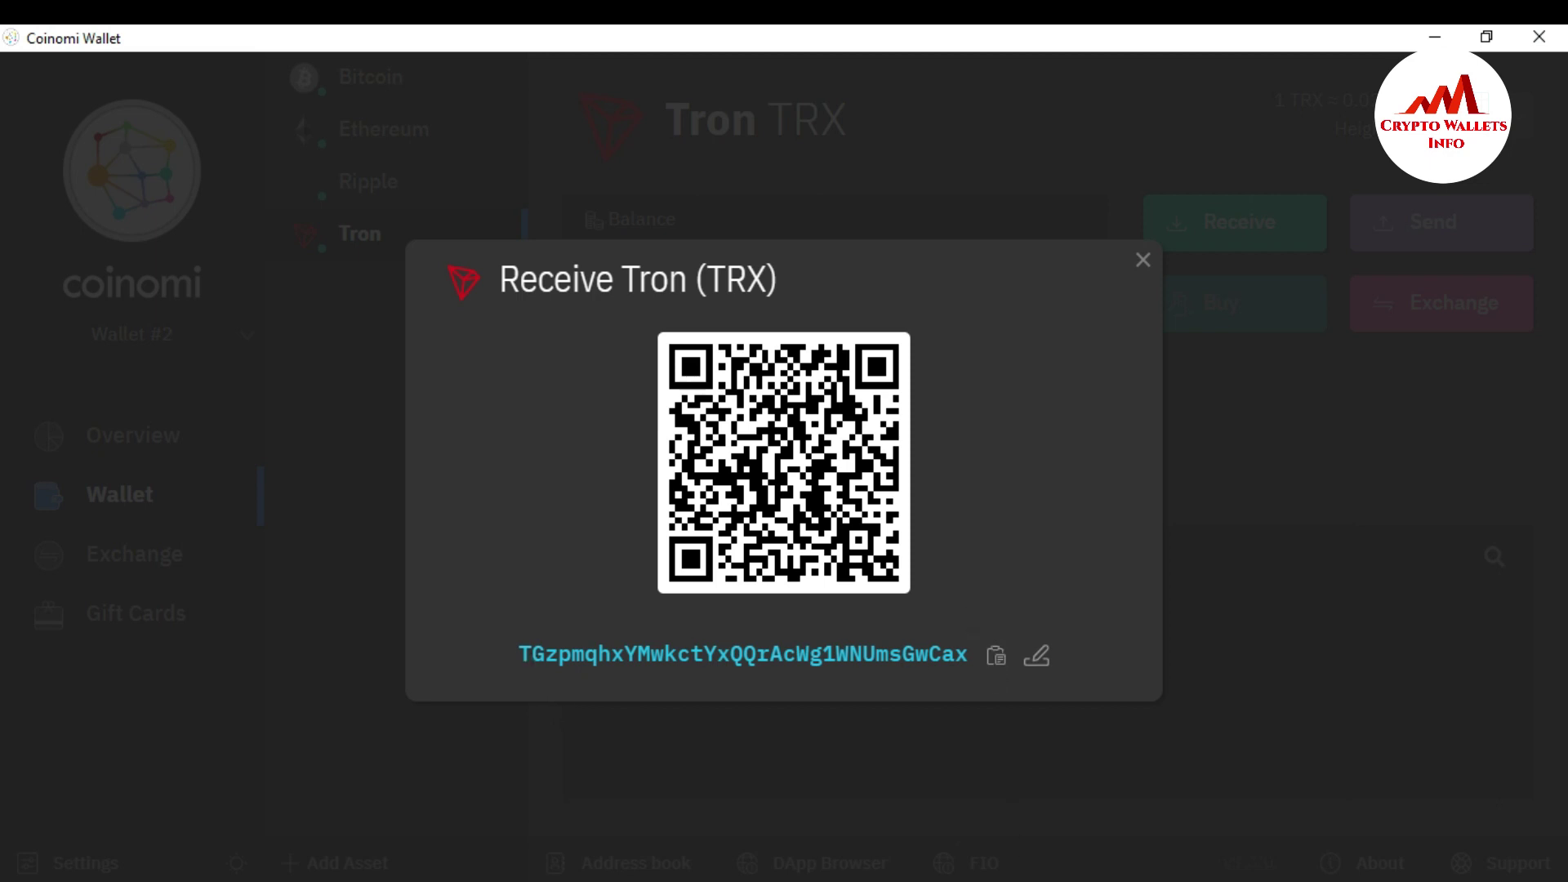
key("alt+Tab")
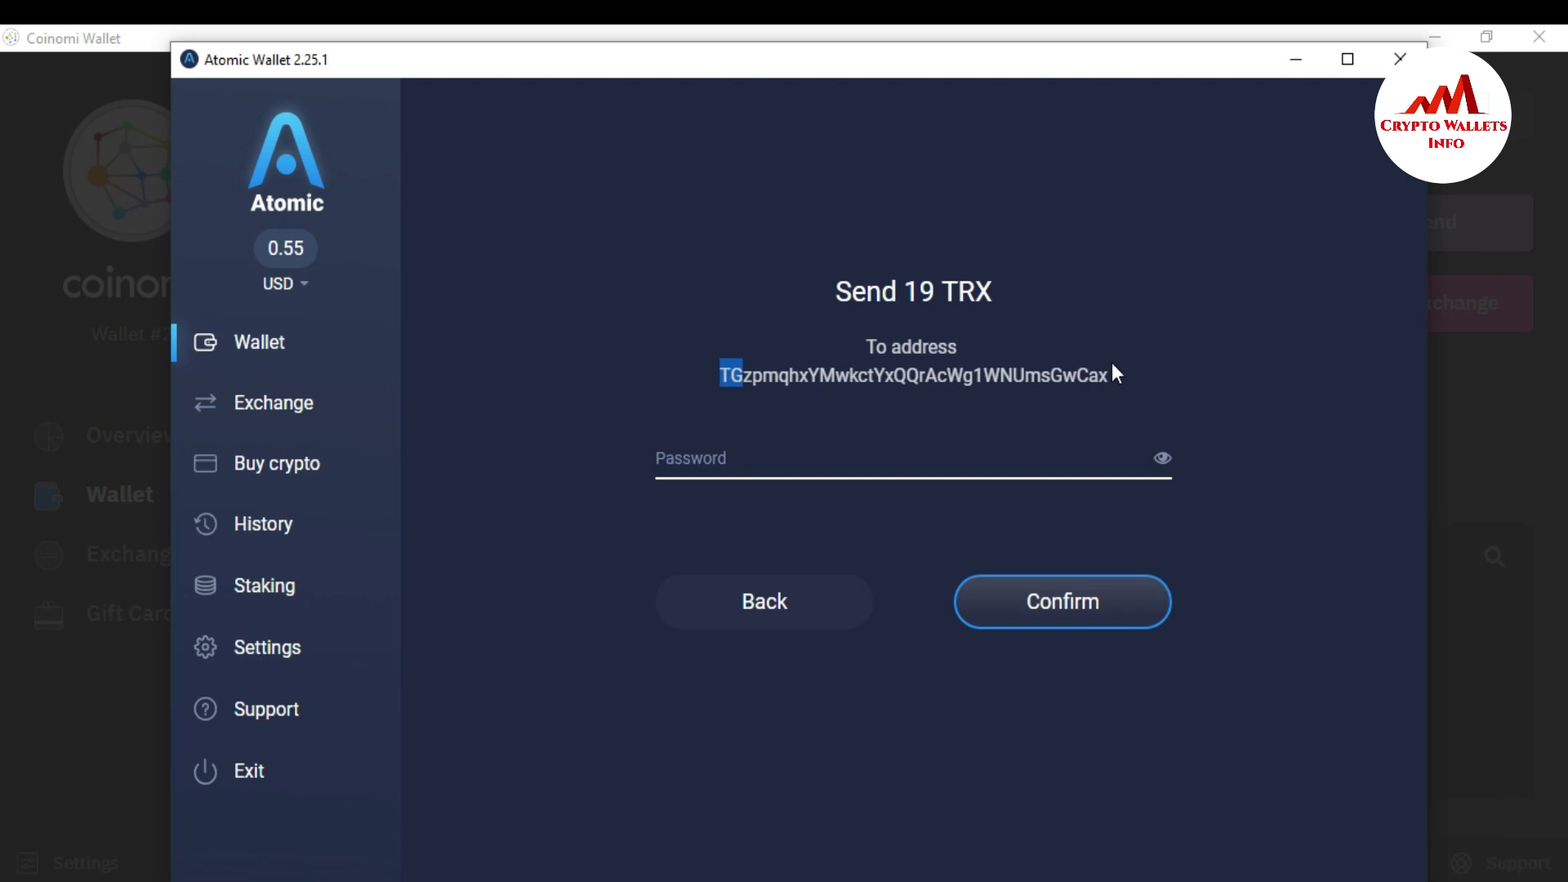
Step: Confirm the 19 TRX send with the wallet password and copy the transaction hash
left_click(892, 461)
type("•••••")
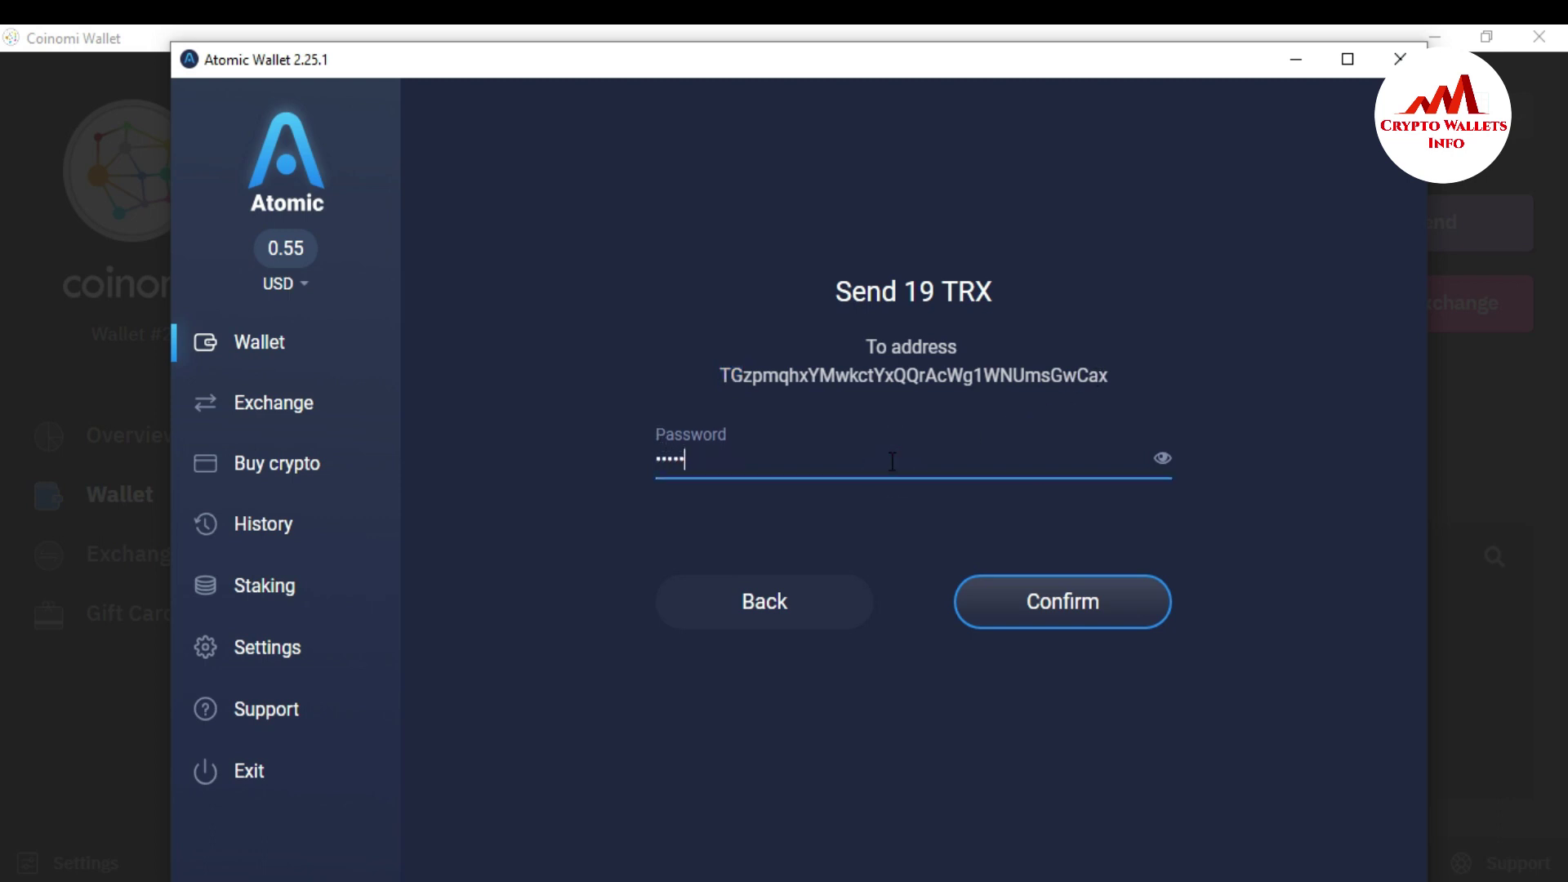
type("••••••")
left_click(1052, 621)
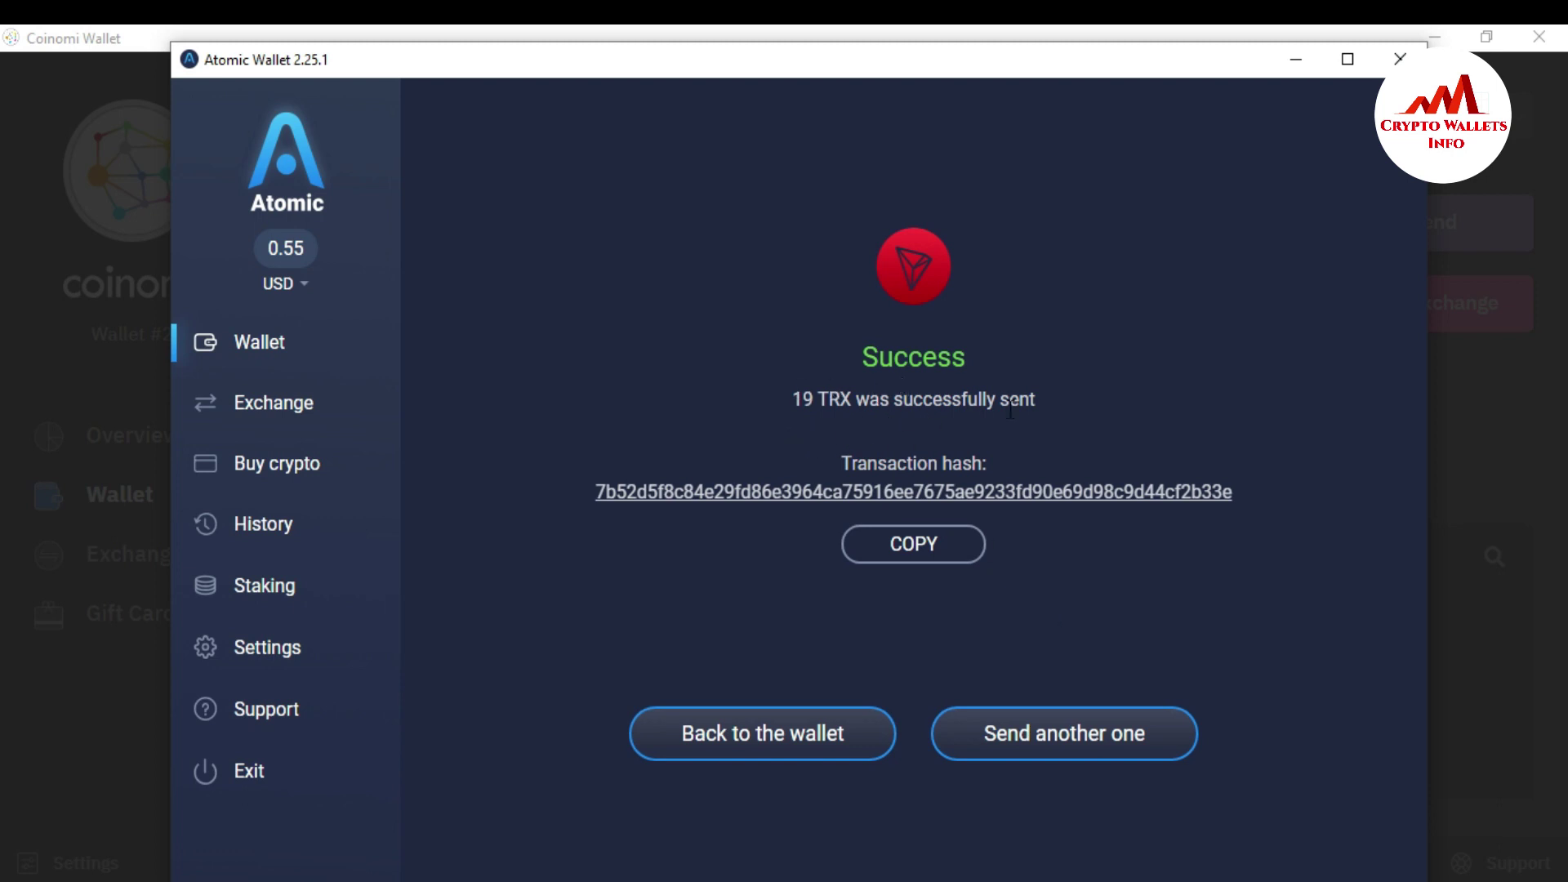
left_click(917, 552)
Step: Return to the Tron wallet and list its transactions, showing the outgoing 19 TRX payment
left_click(760, 752)
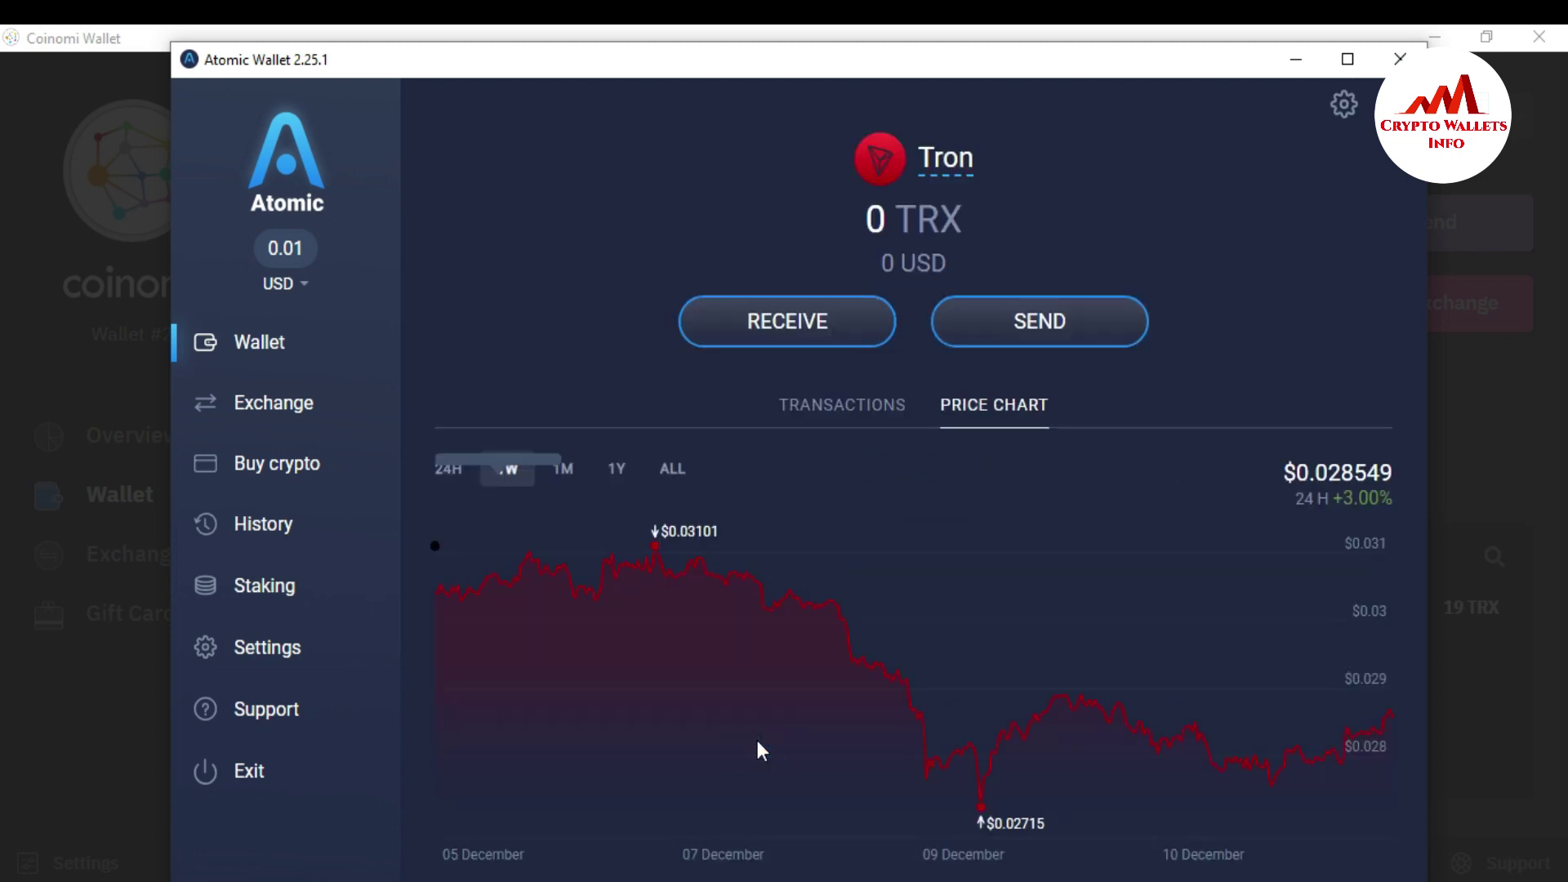
left_click(852, 417)
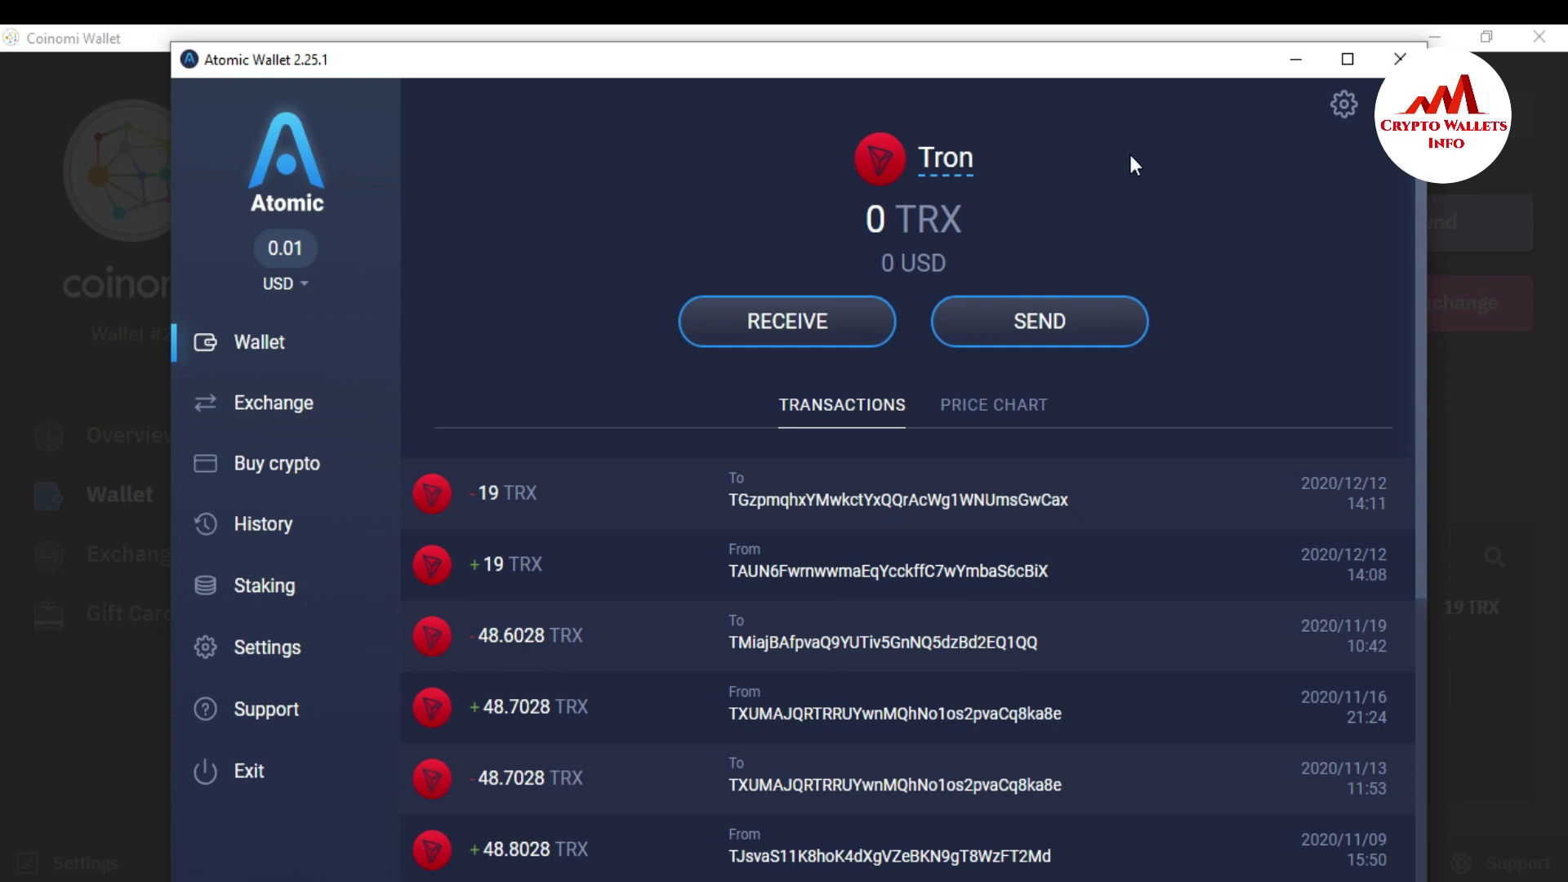
Step: In Coinomi, close the Receive Tron dialog, check the confirmed 19 TRX, then select Bitcoin
left_click(1294, 63)
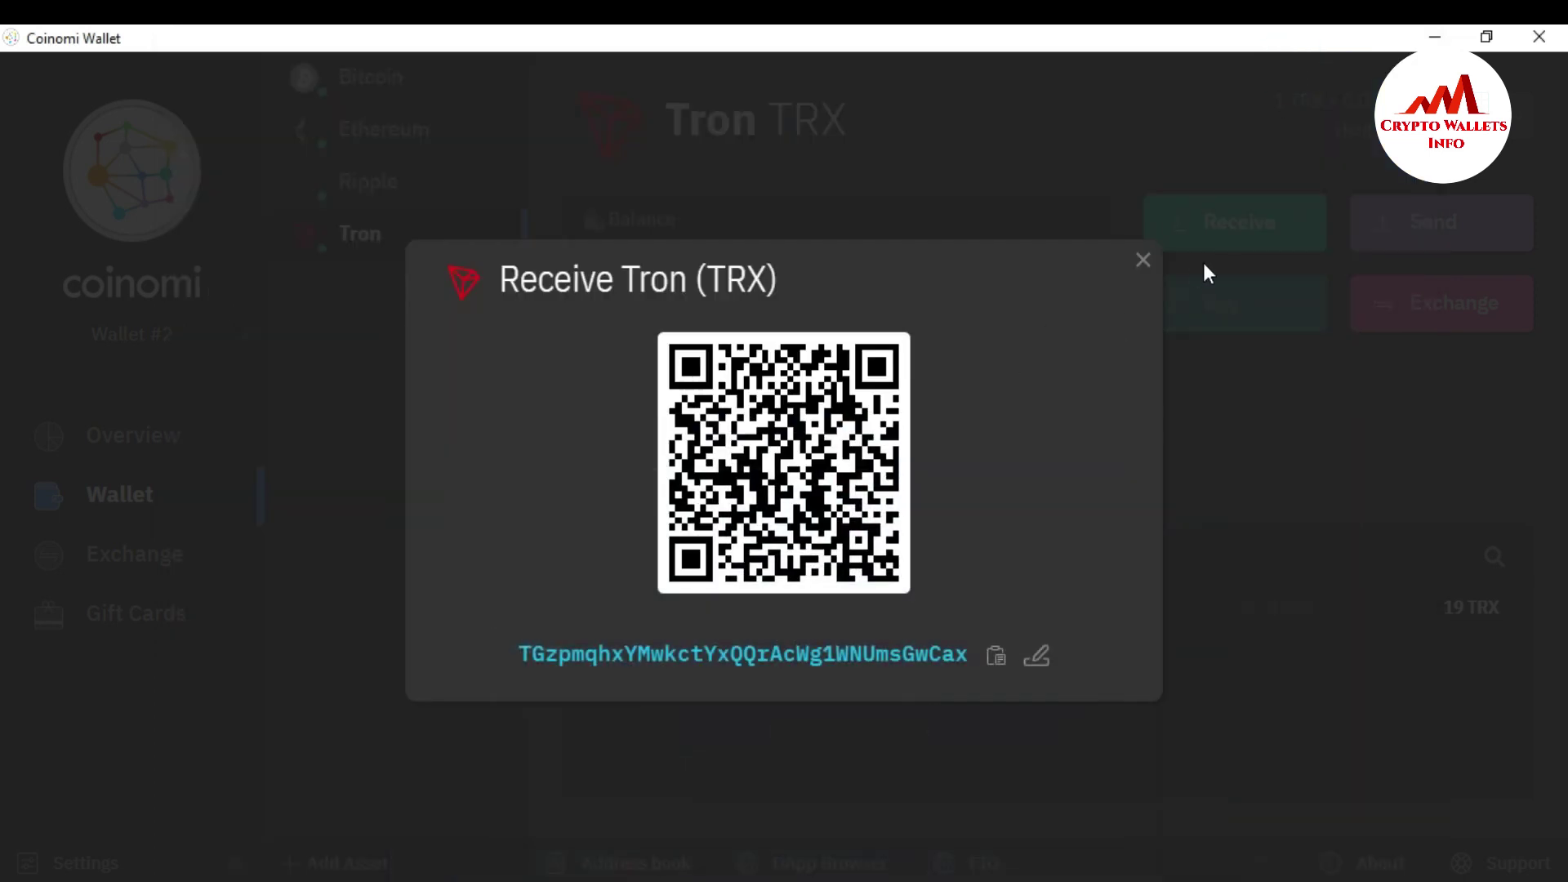
left_click(1142, 260)
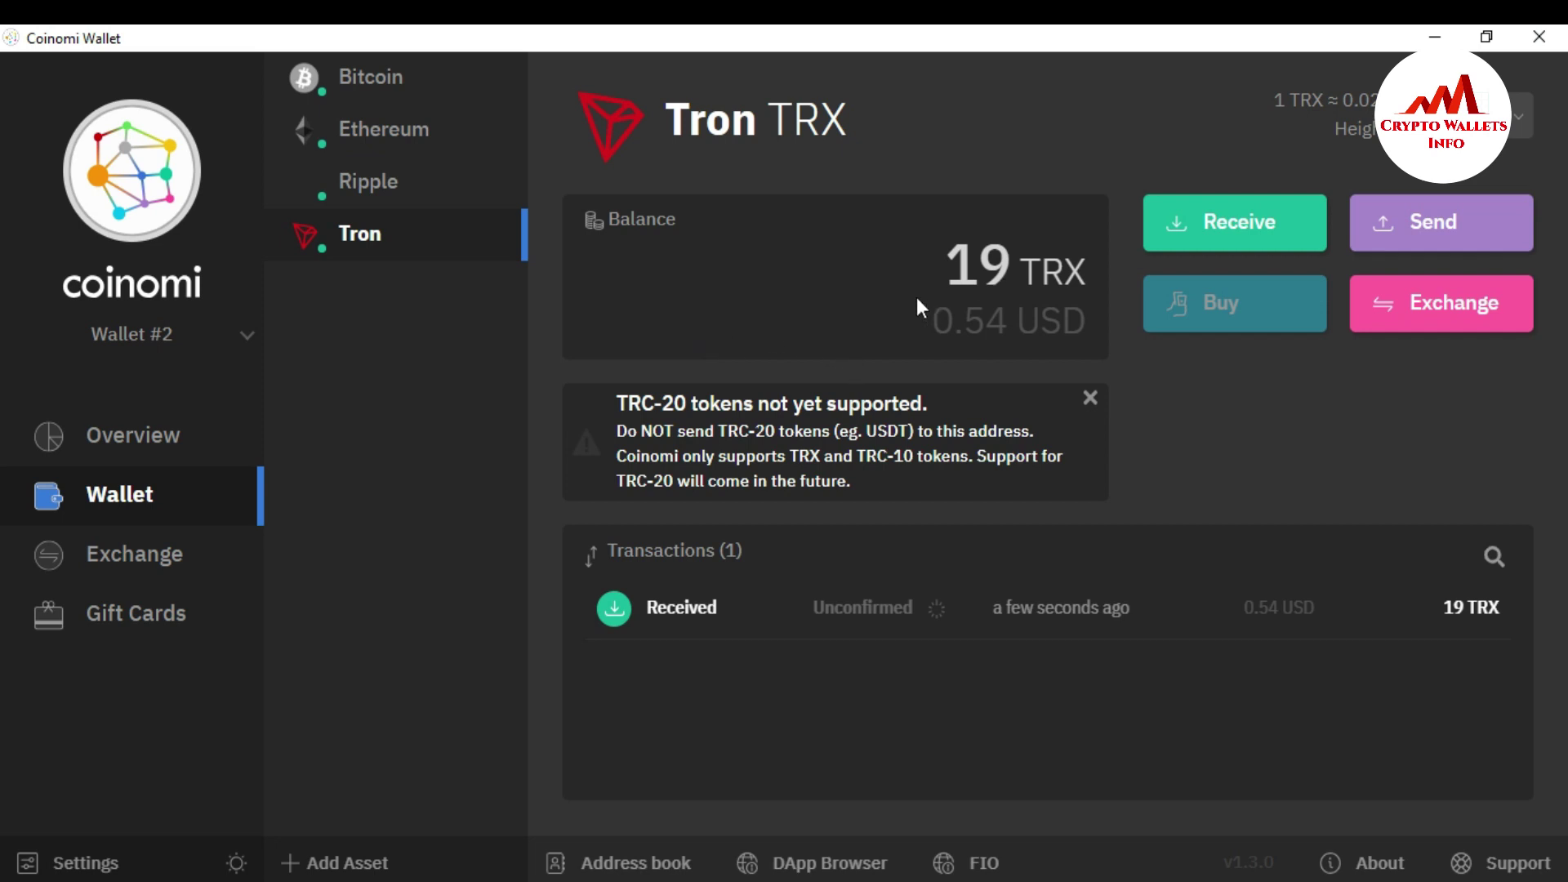
left_click_drag(948, 263, 1078, 258)
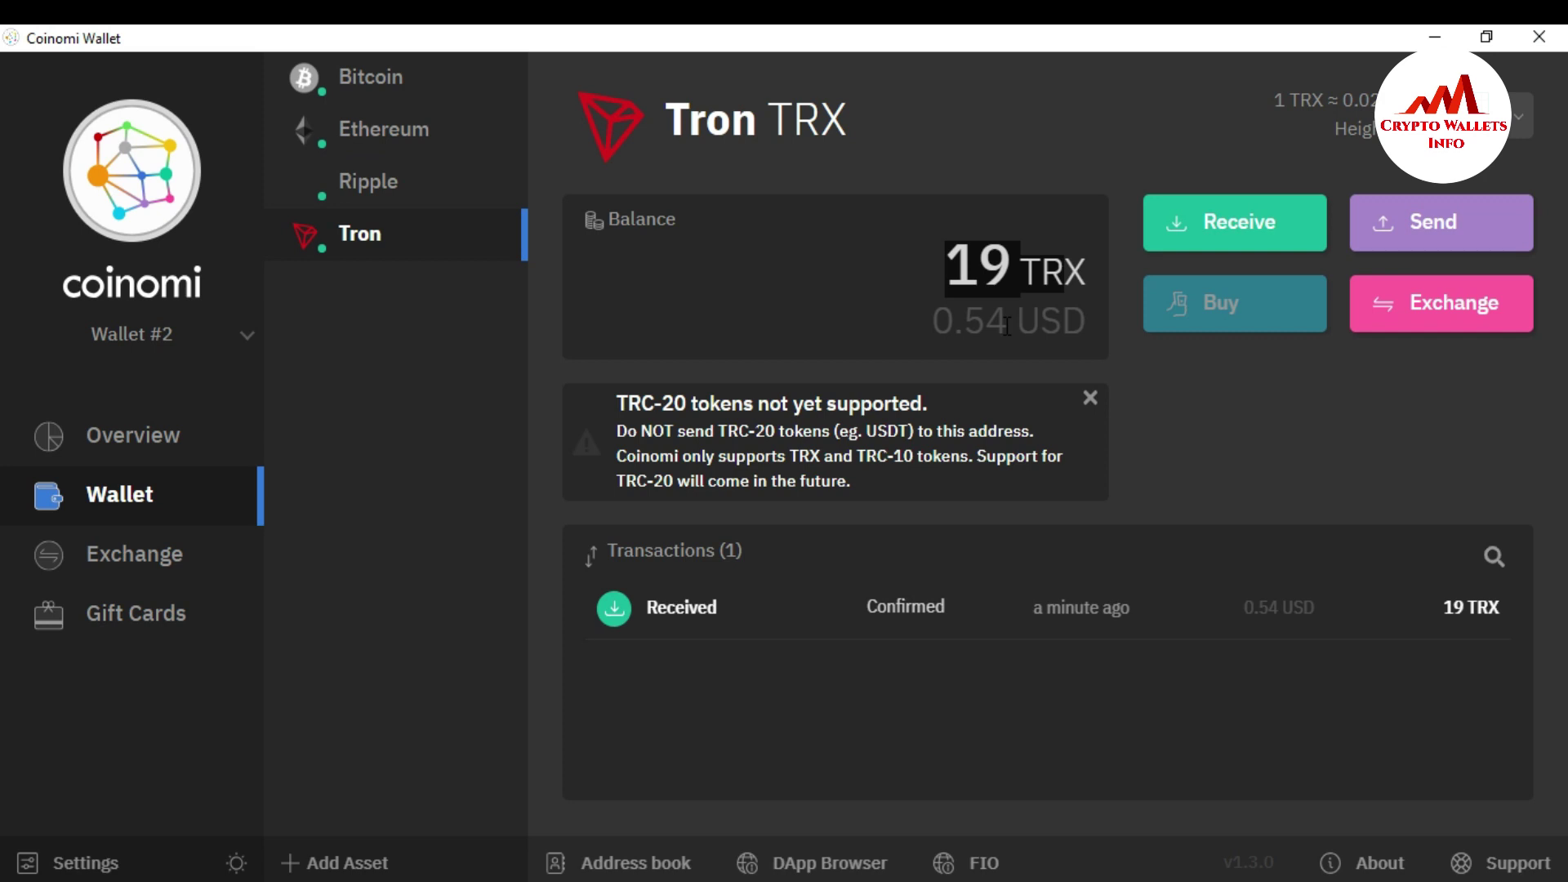
left_click(364, 83)
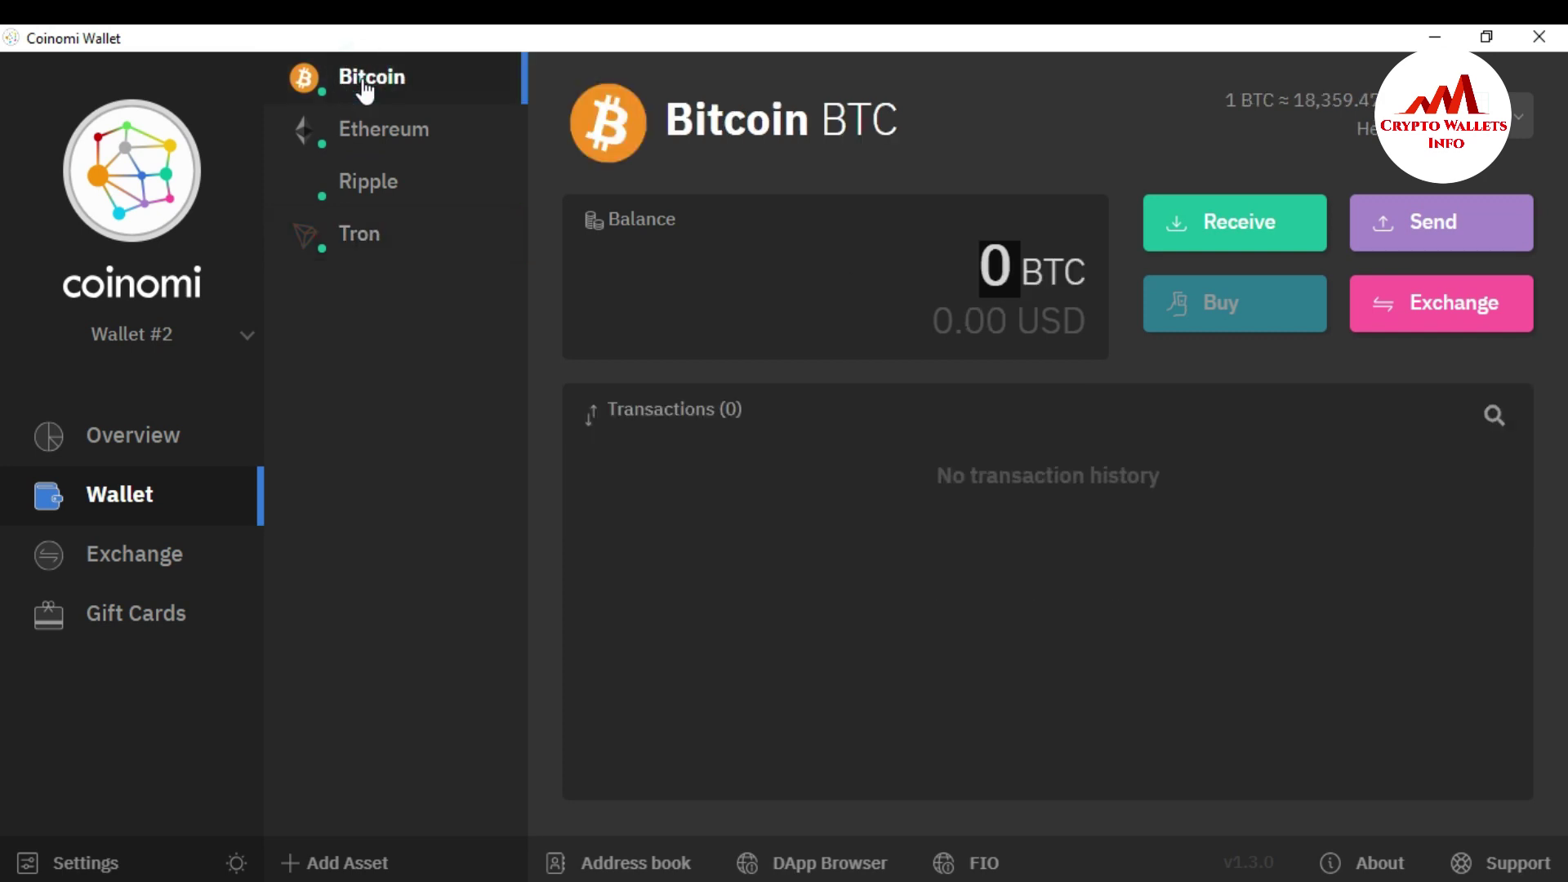
left_click(1239, 235)
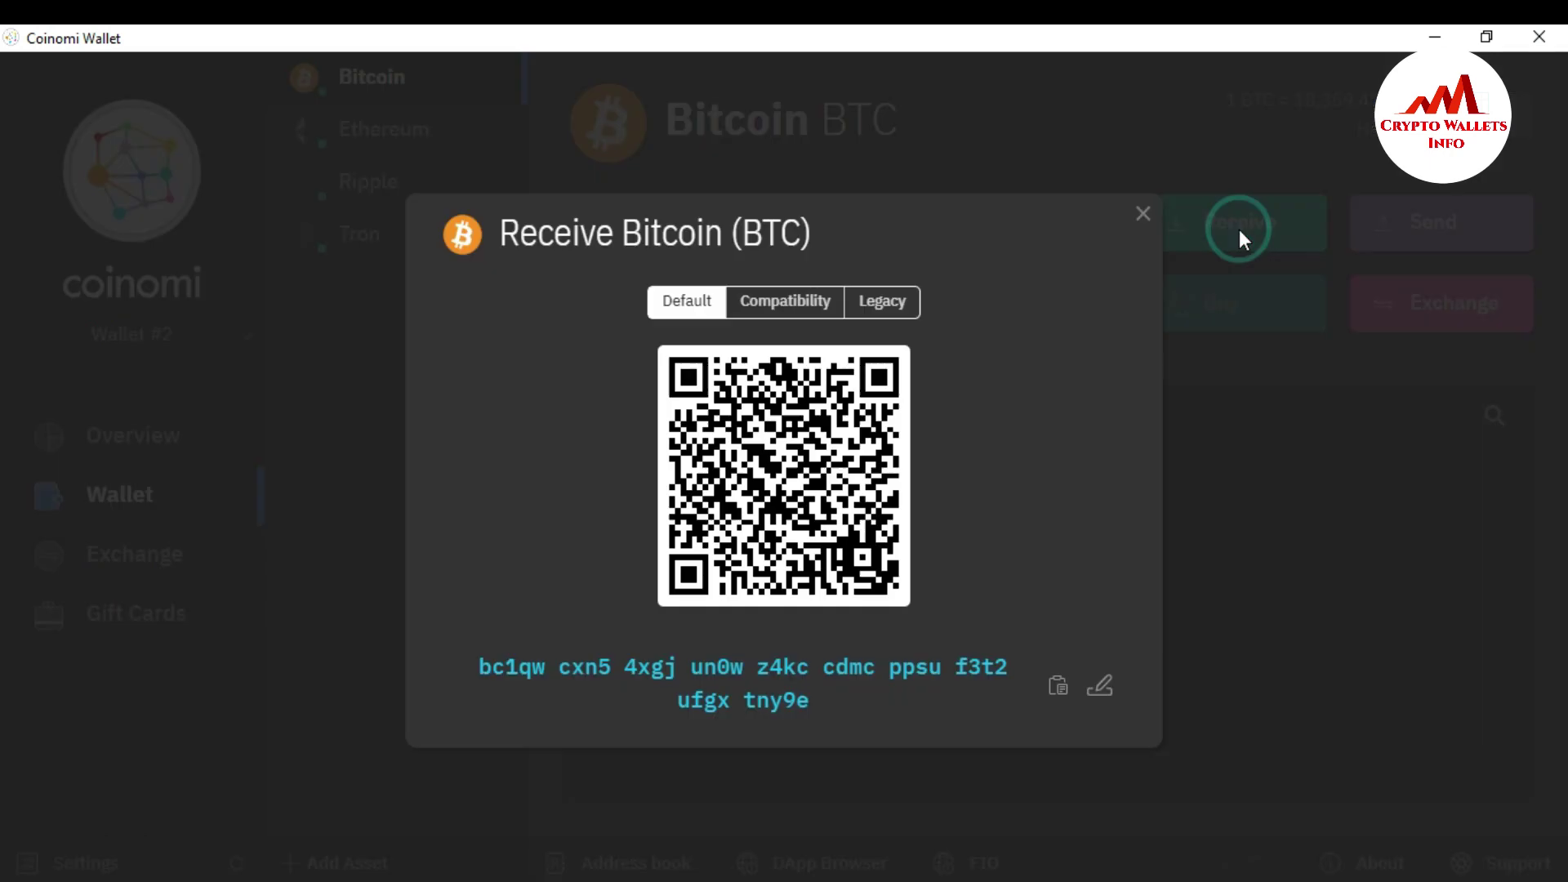
left_click_drag(841, 694, 465, 653)
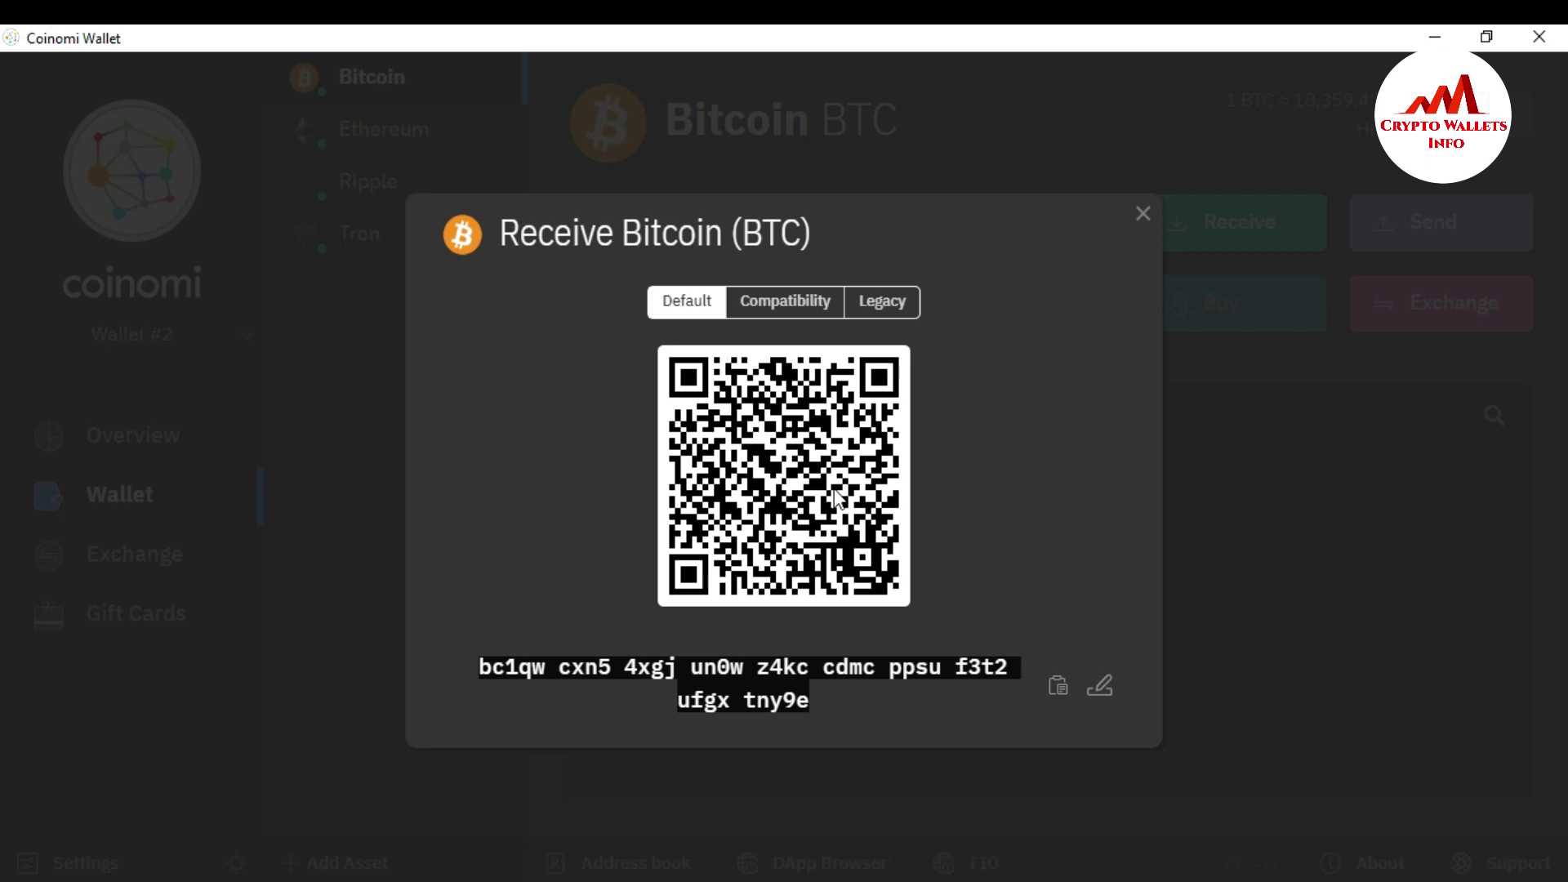
left_click(1143, 214)
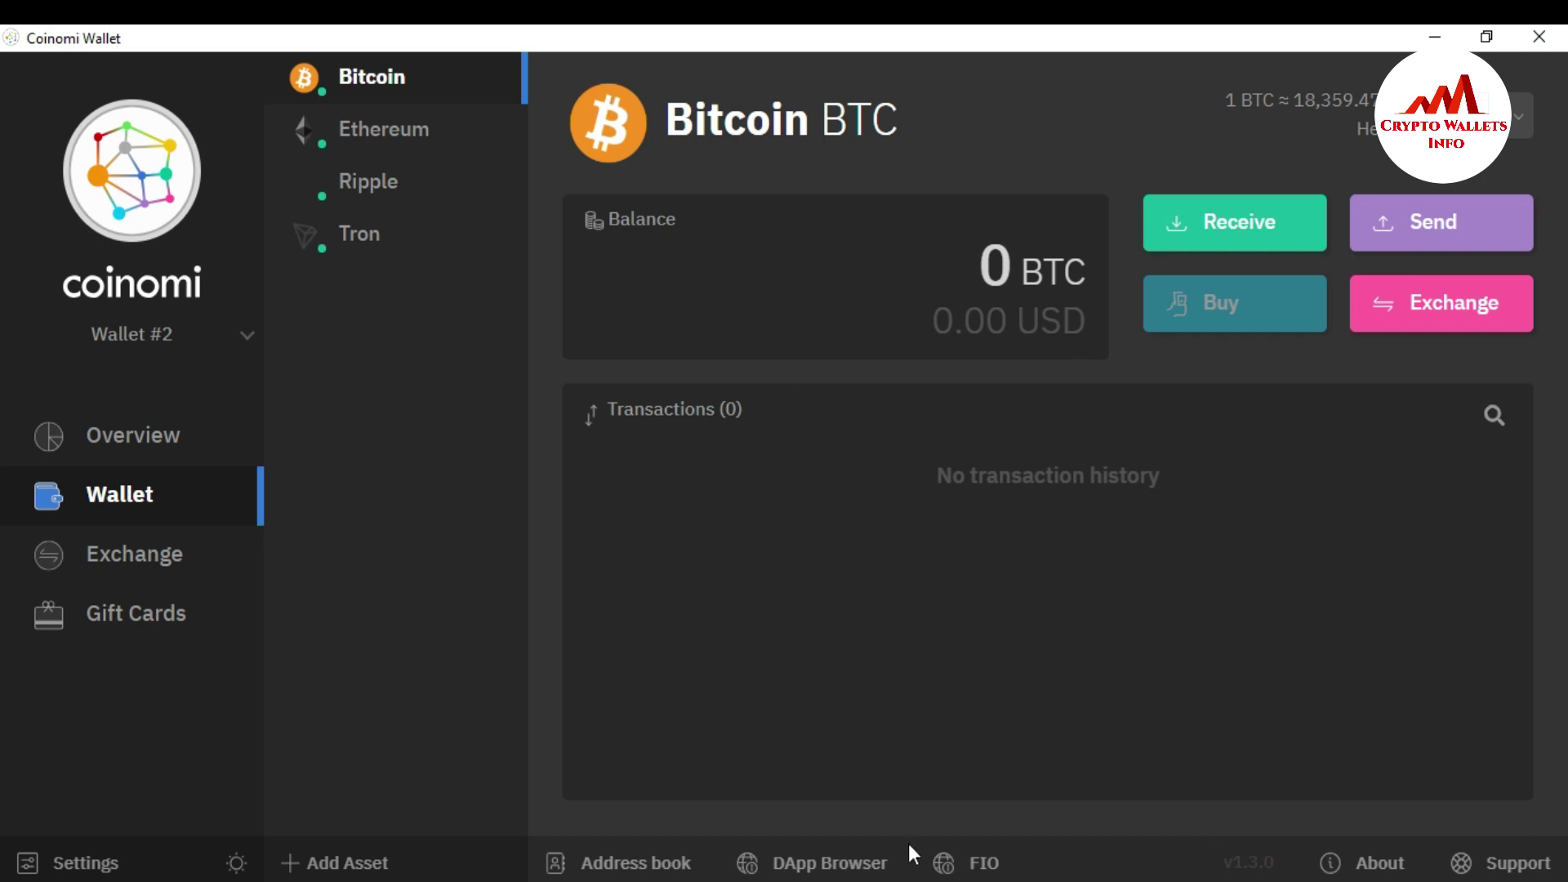
Step: Bring Opera forward and switch from the YouTube tab to the Crypto Wallets Info tab
left_click(955, 864)
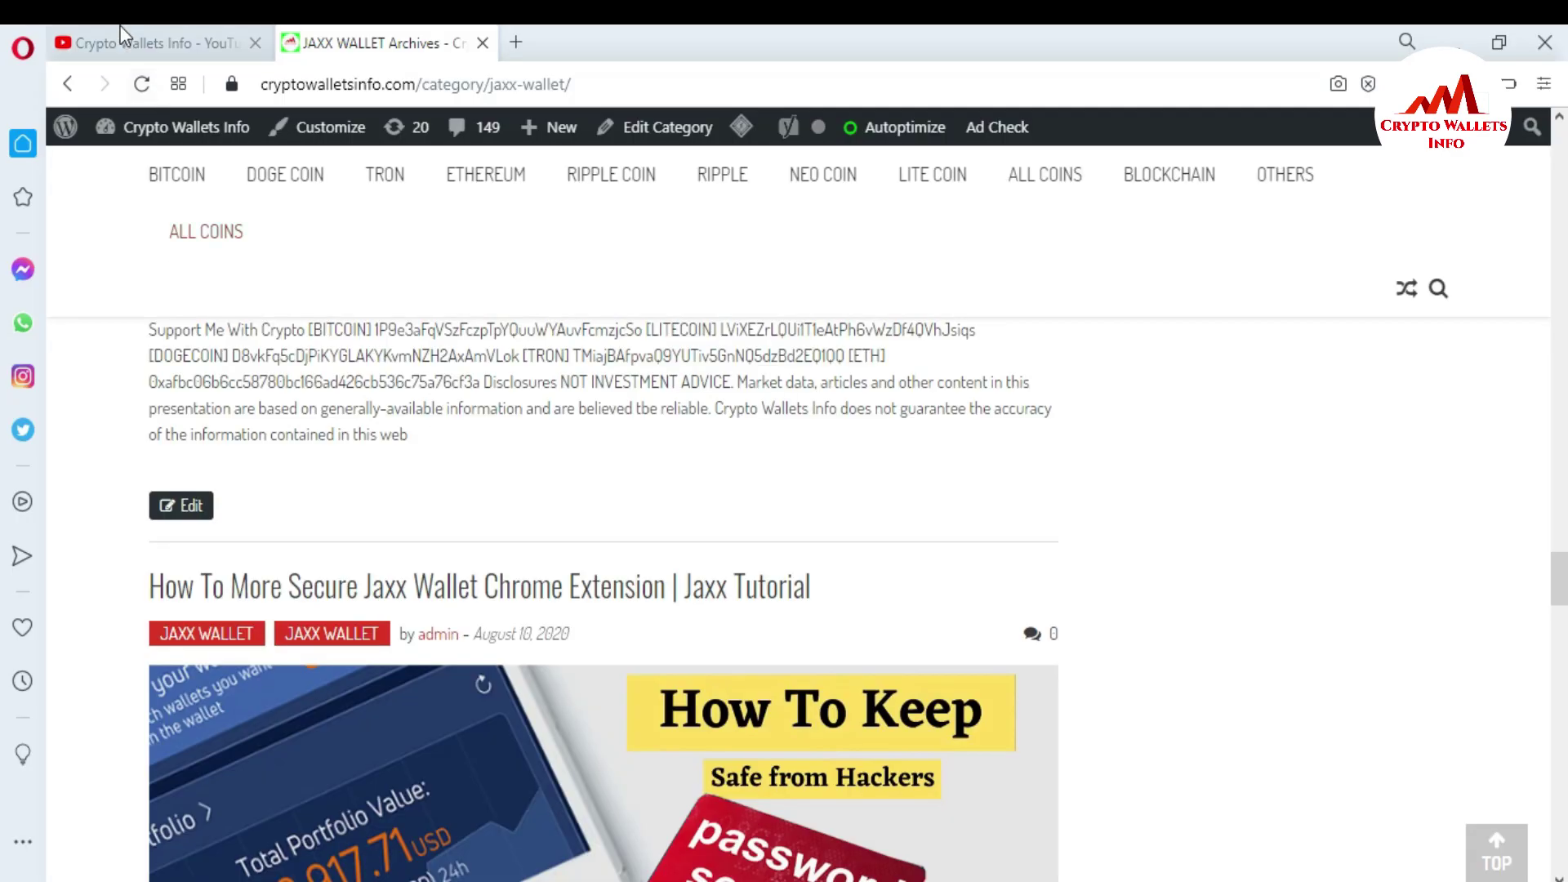
left_click(122, 39)
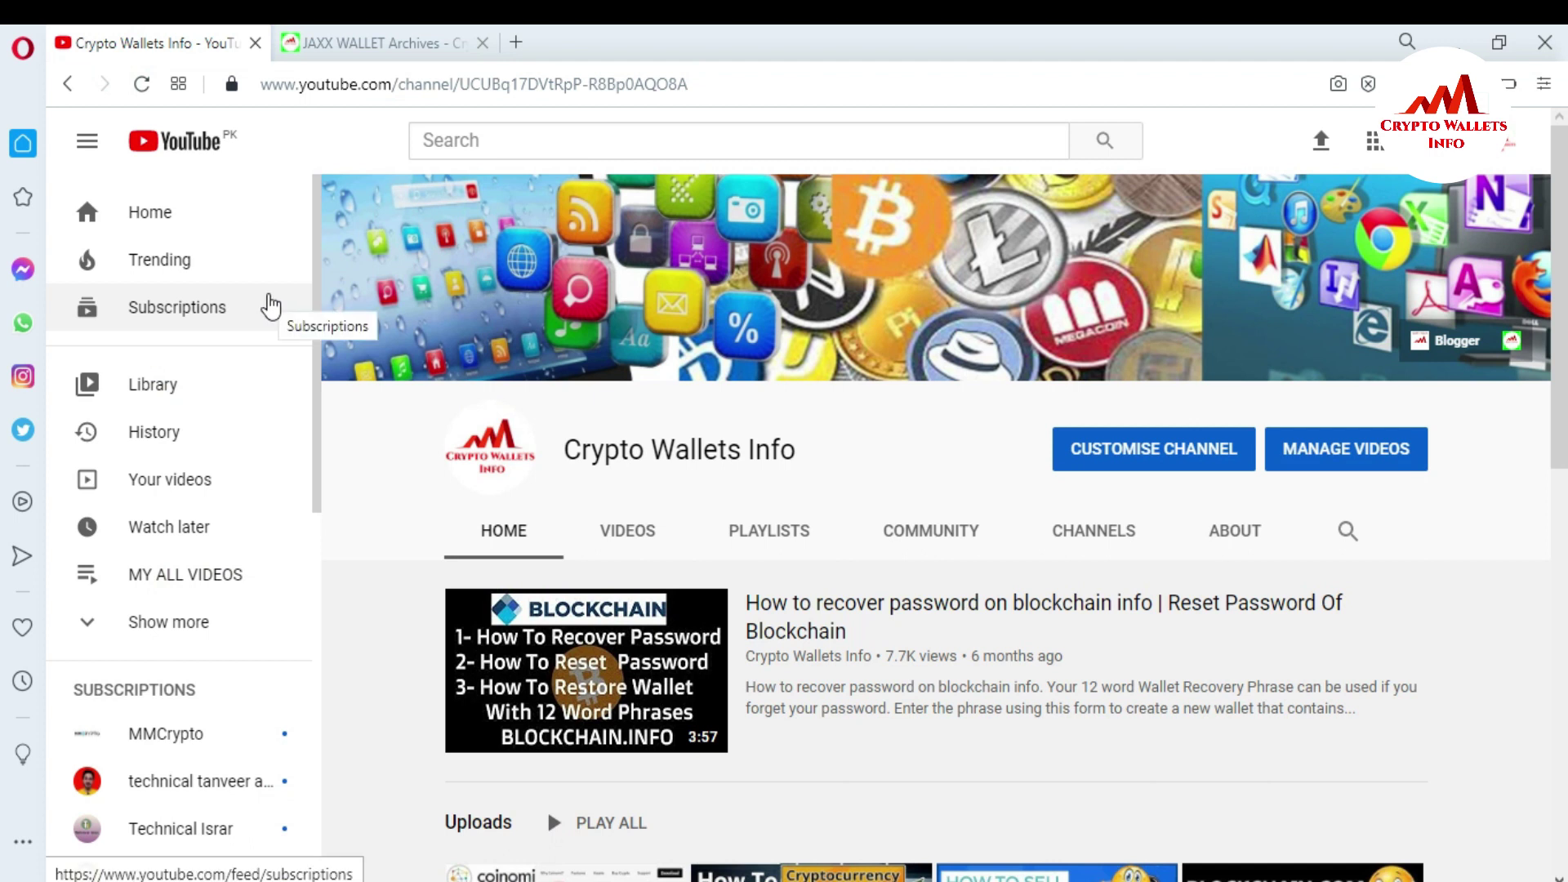
left_click(351, 42)
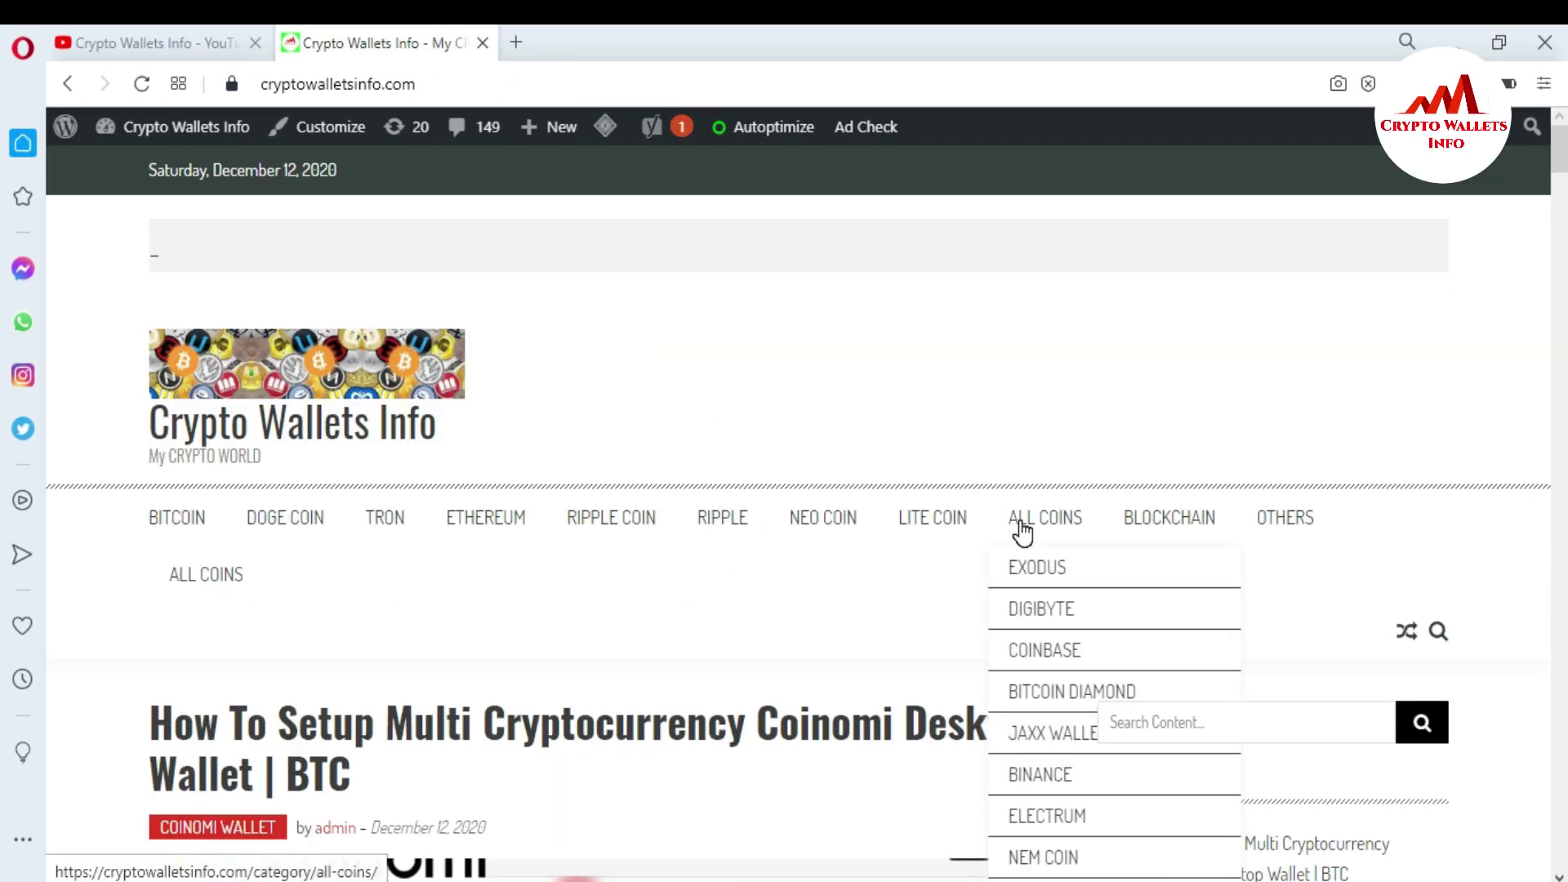
Step: Choose TRUST WALLET from the ALL COINS menu and close the vignette ad
scroll(4, 172, "down", 3)
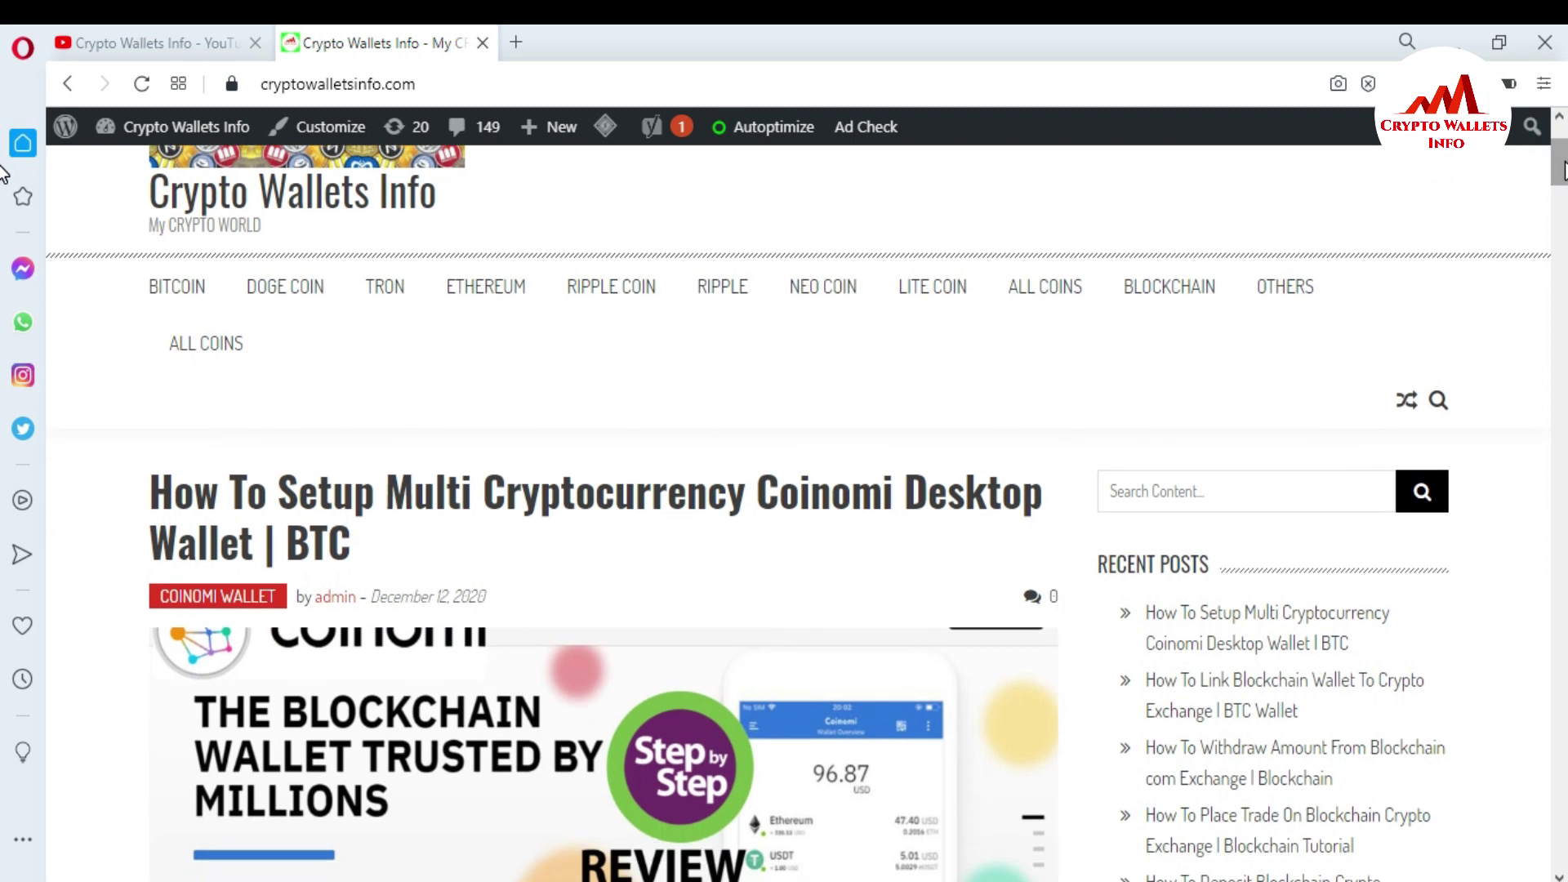
mouse_move(1021, 282)
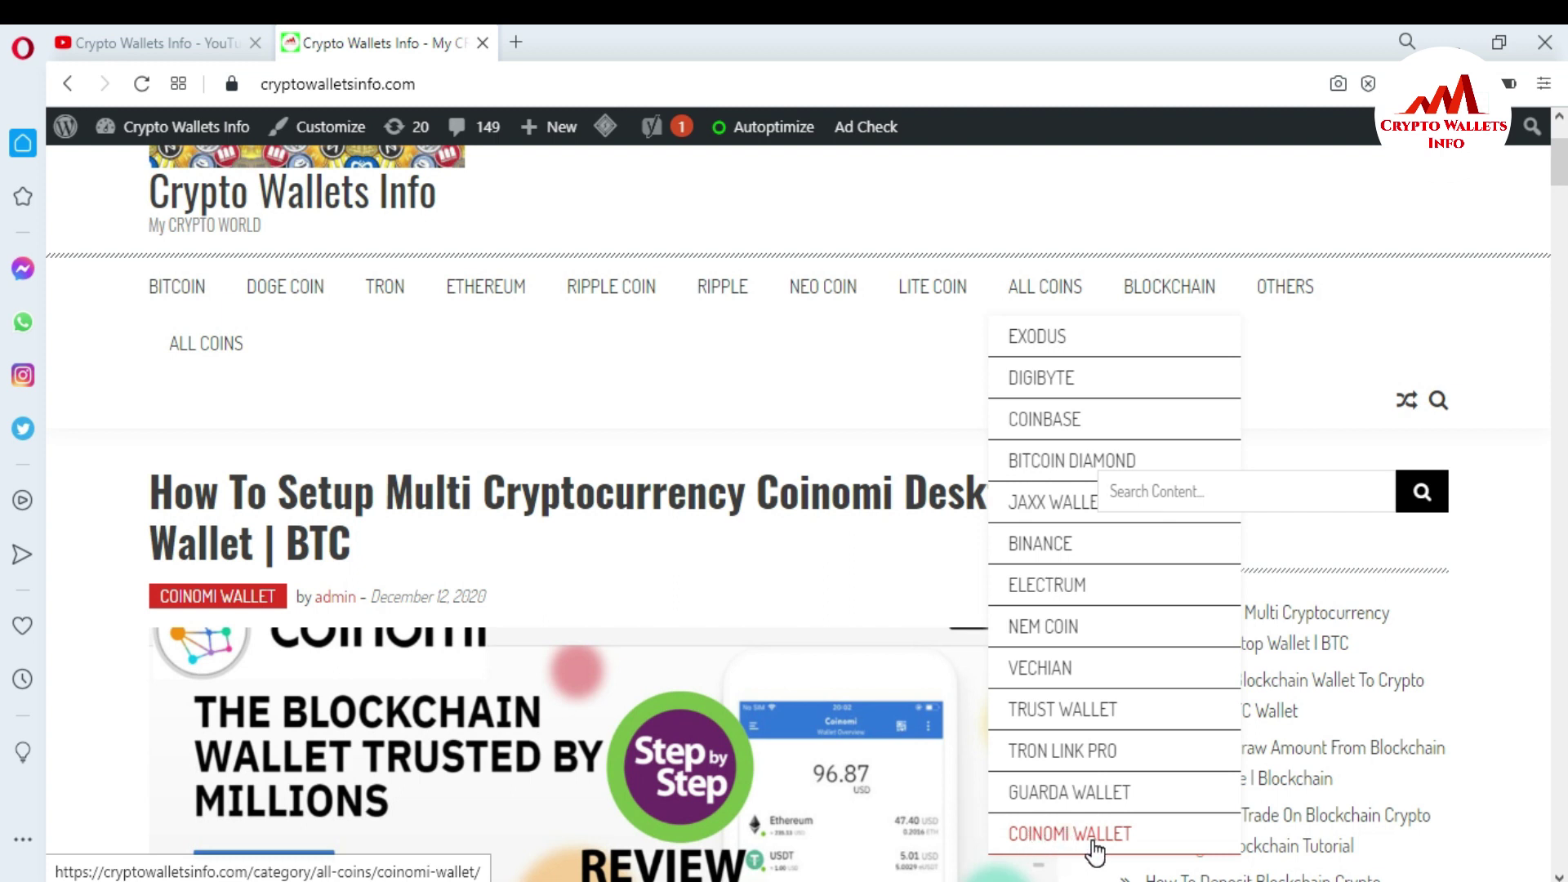
left_click(1063, 722)
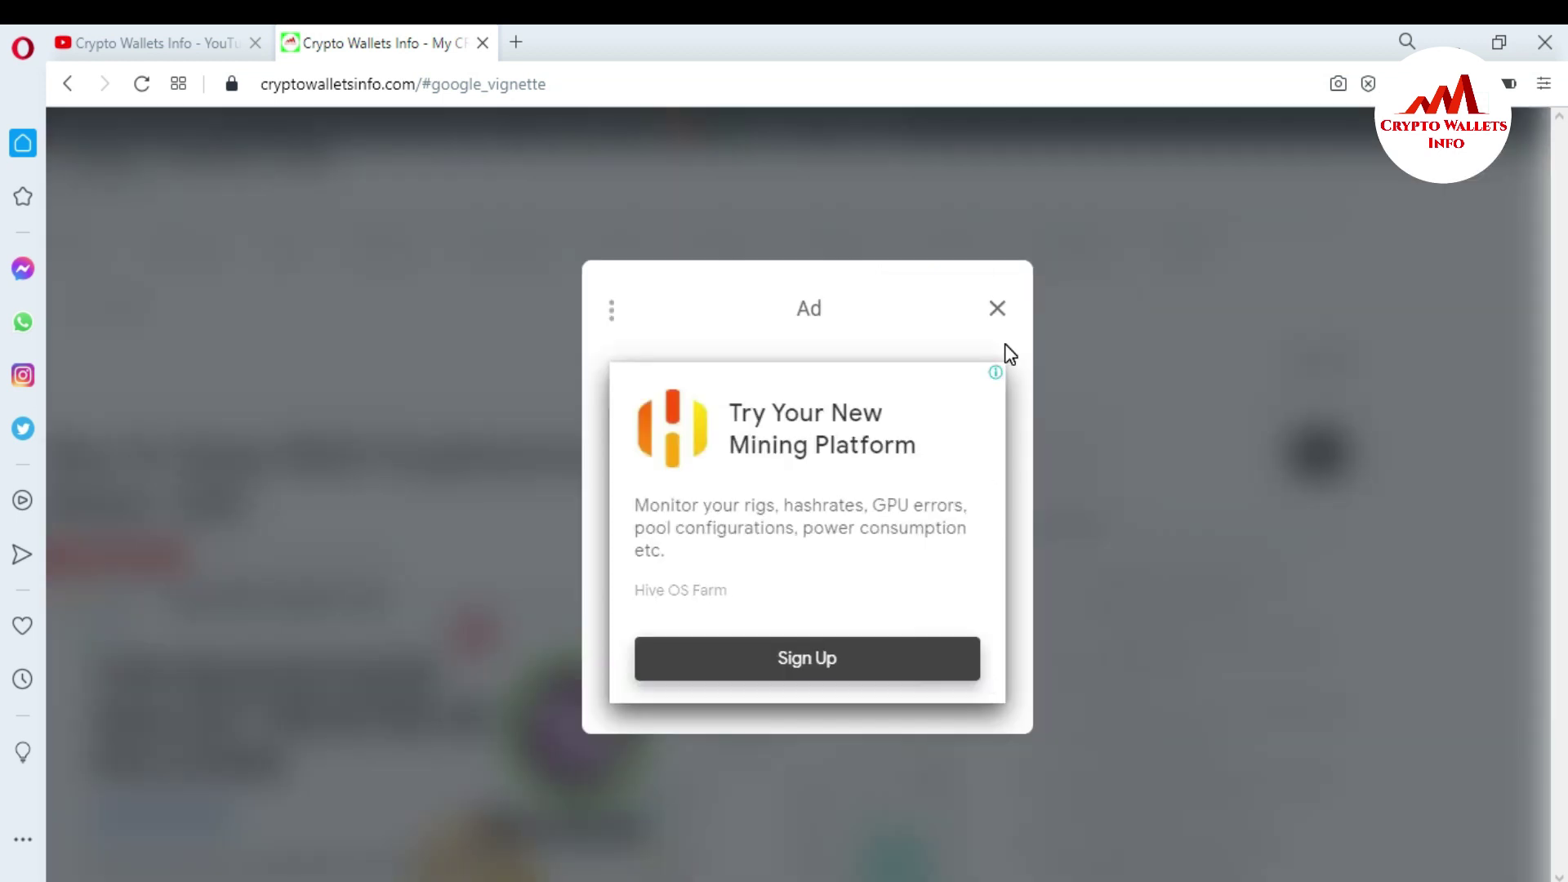
left_click(996, 308)
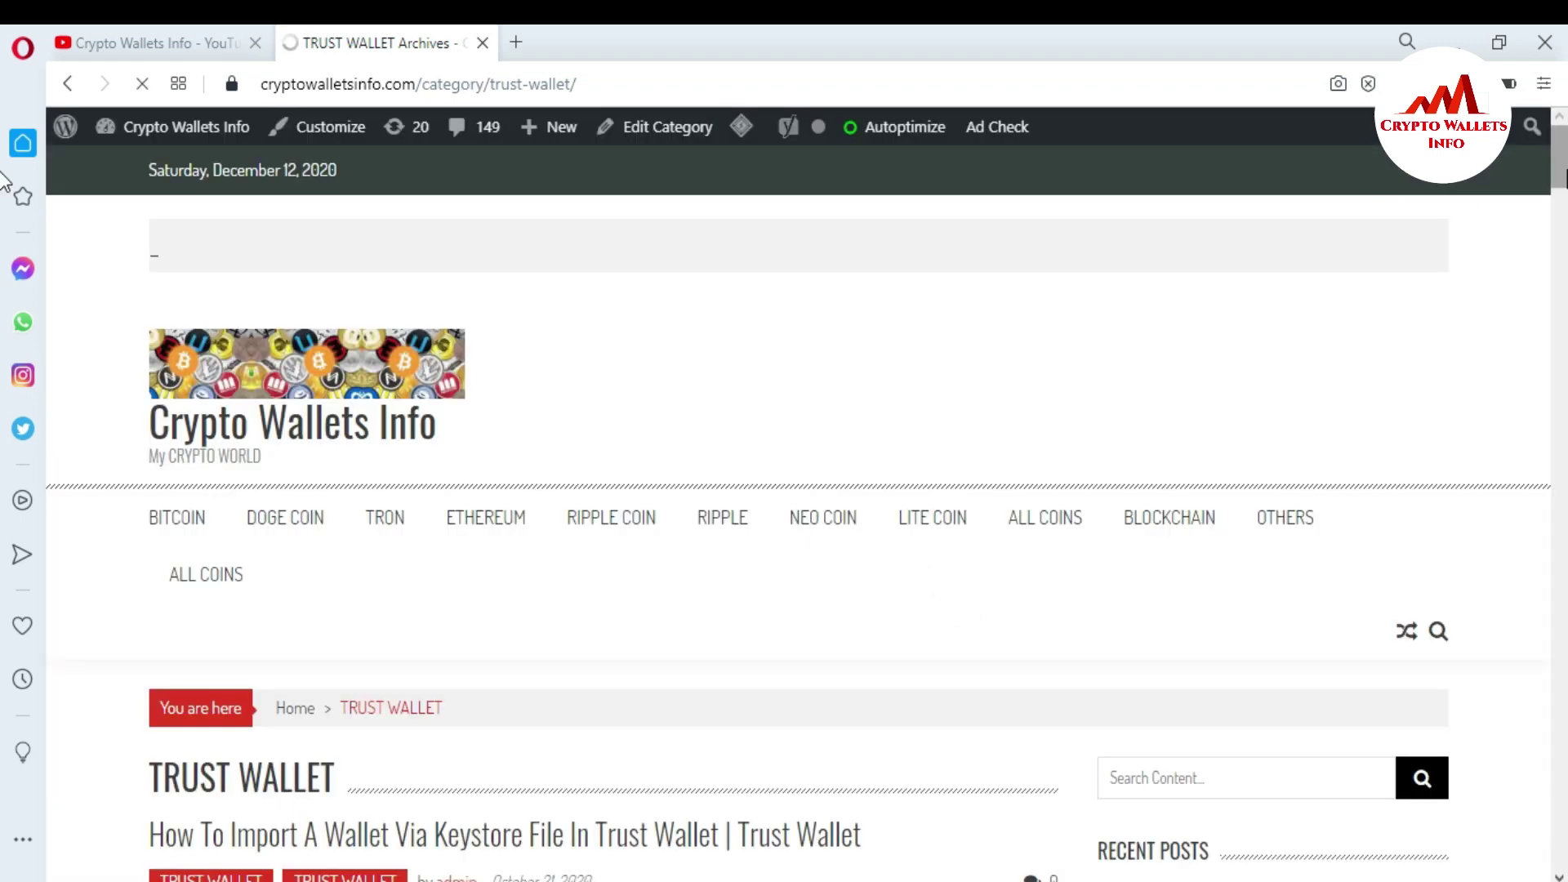
Step: Scroll the Trust Wallet posts down to 'How To Add A Custom Token' from October 17, 2020
scroll(4, 180, "down", 4)
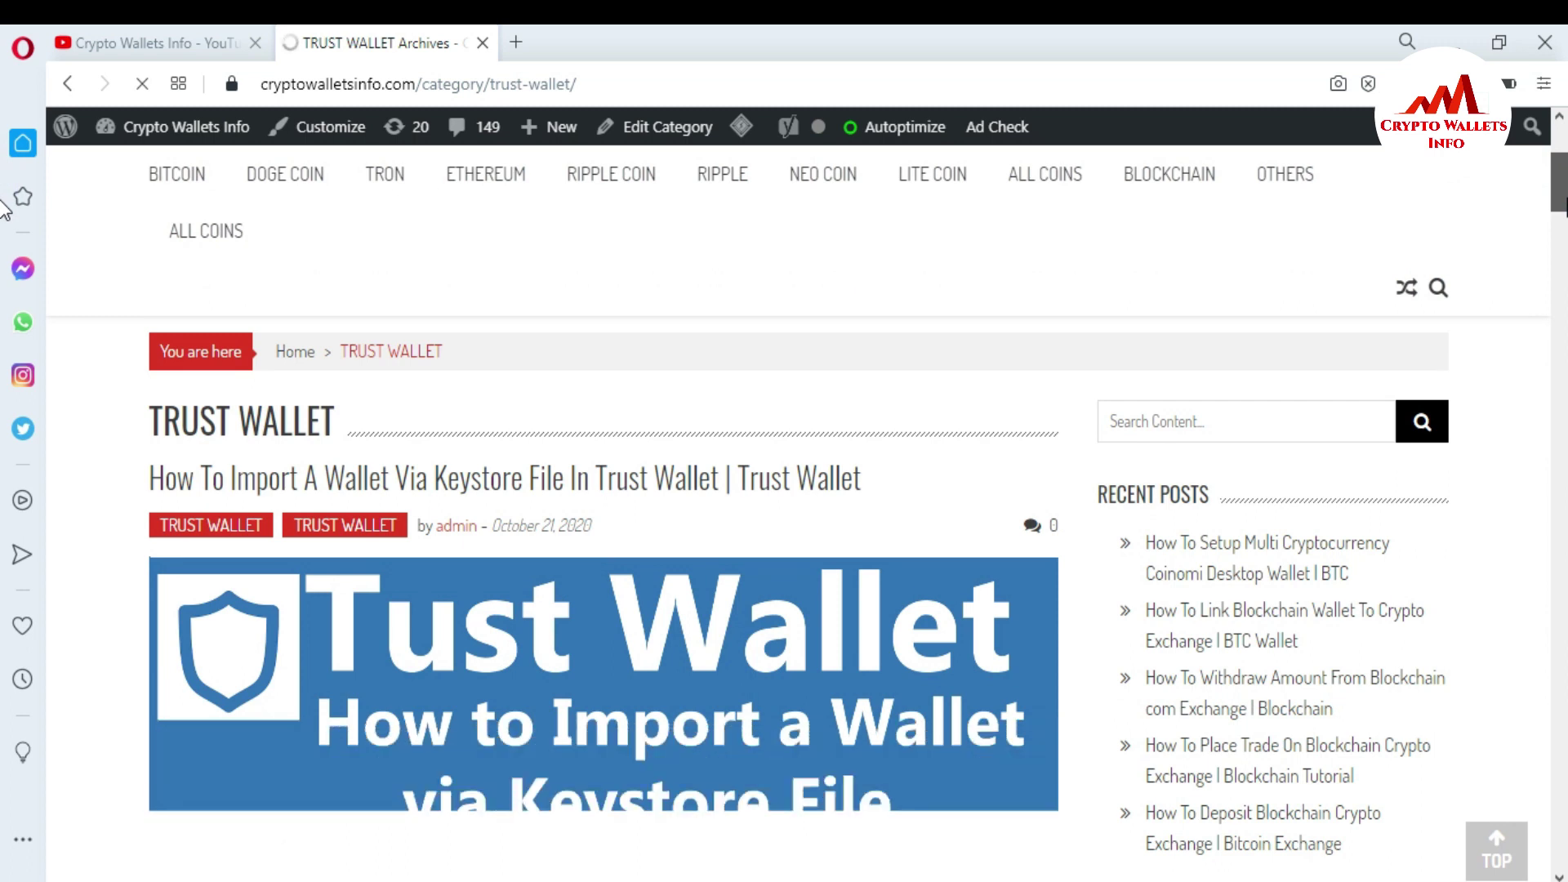
scroll(4, 214, "down", 8)
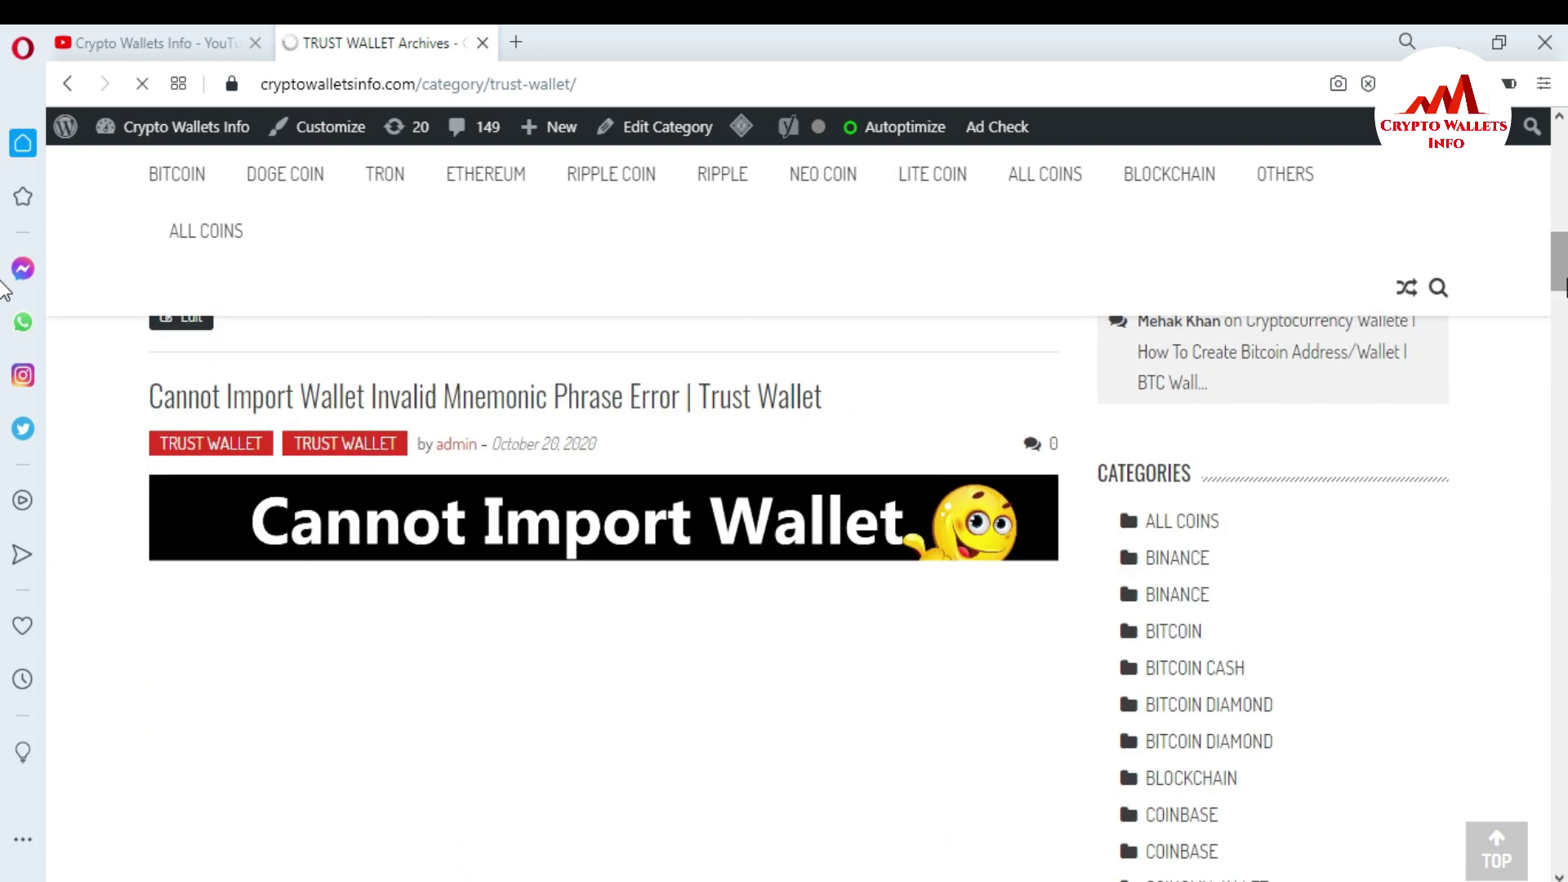
scroll(4, 296, "down", 2)
scroll(4, 311, "down", 9)
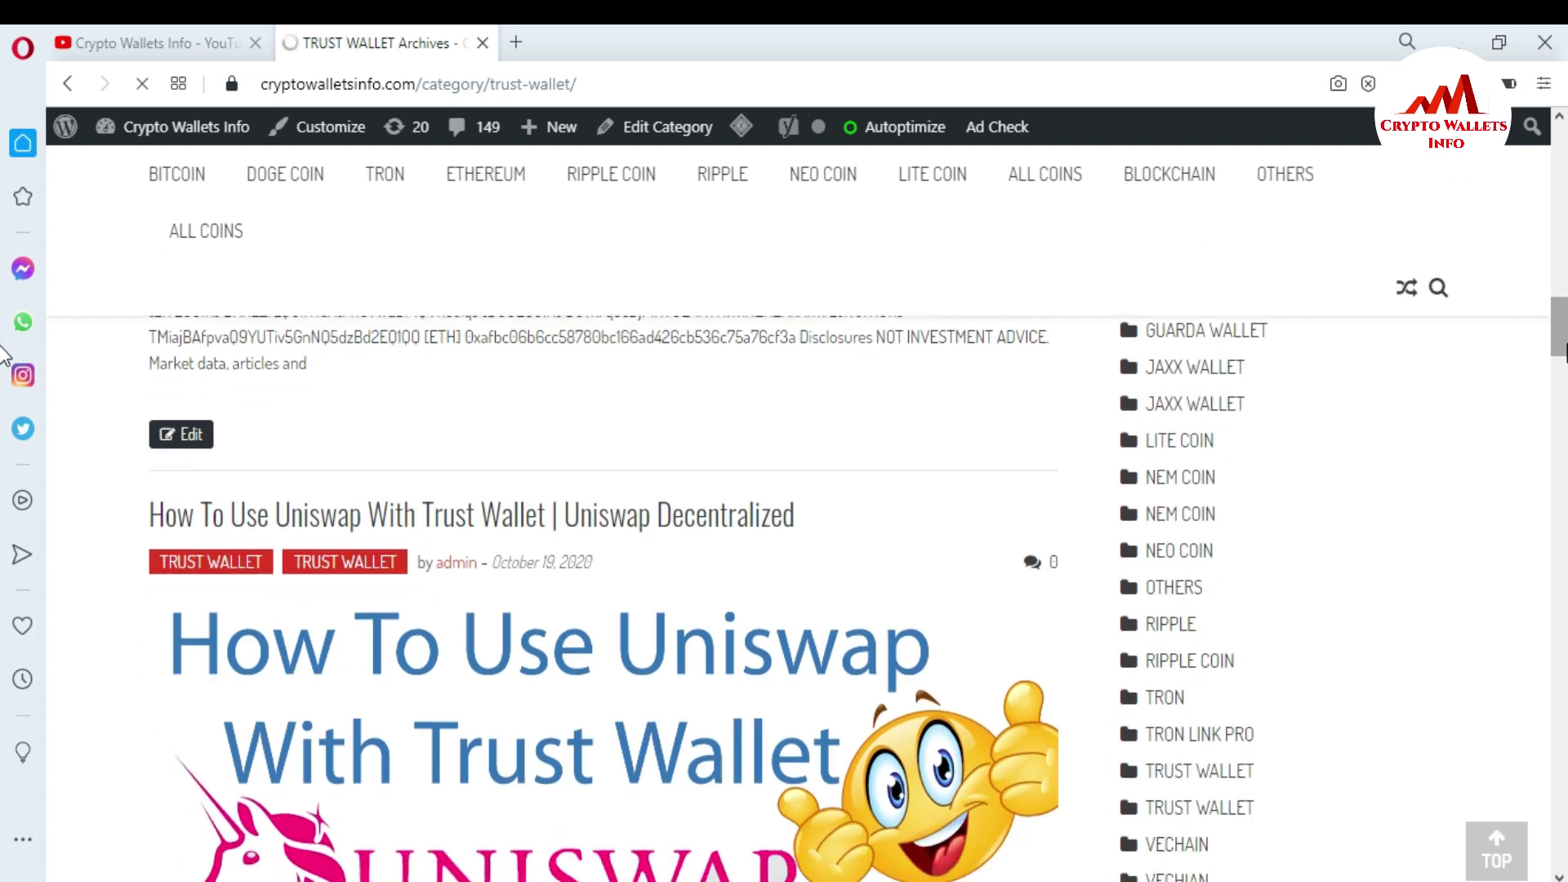
scroll(4, 356, "down", 10)
scroll(4, 425, "up", 5)
scroll(4, 445, "down", 10)
scroll(4, 474, "down", 6)
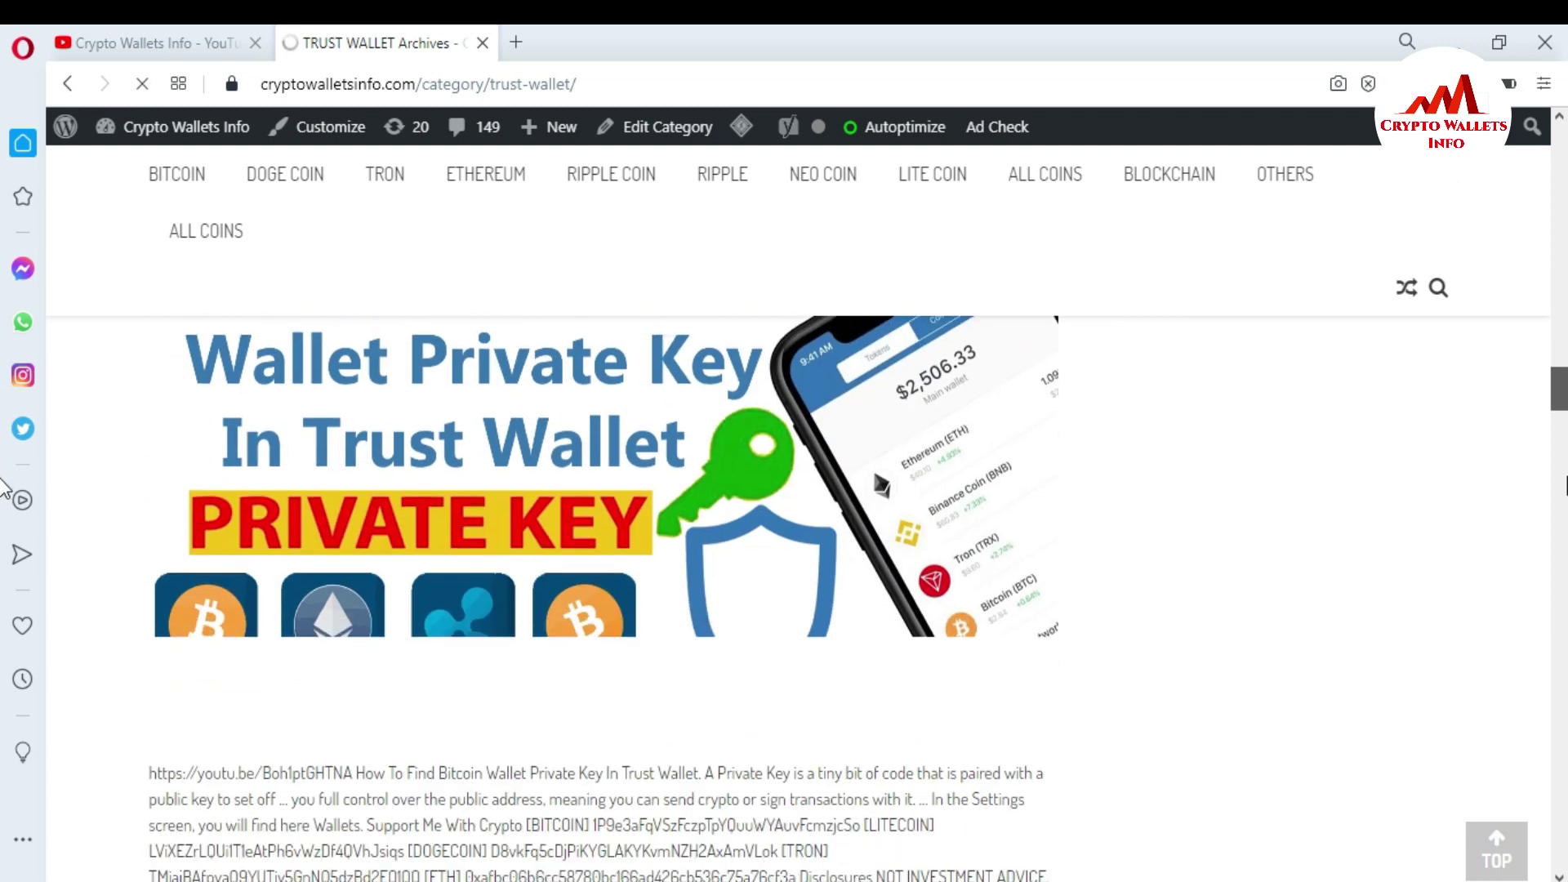
scroll(4, 487, "up", 1)
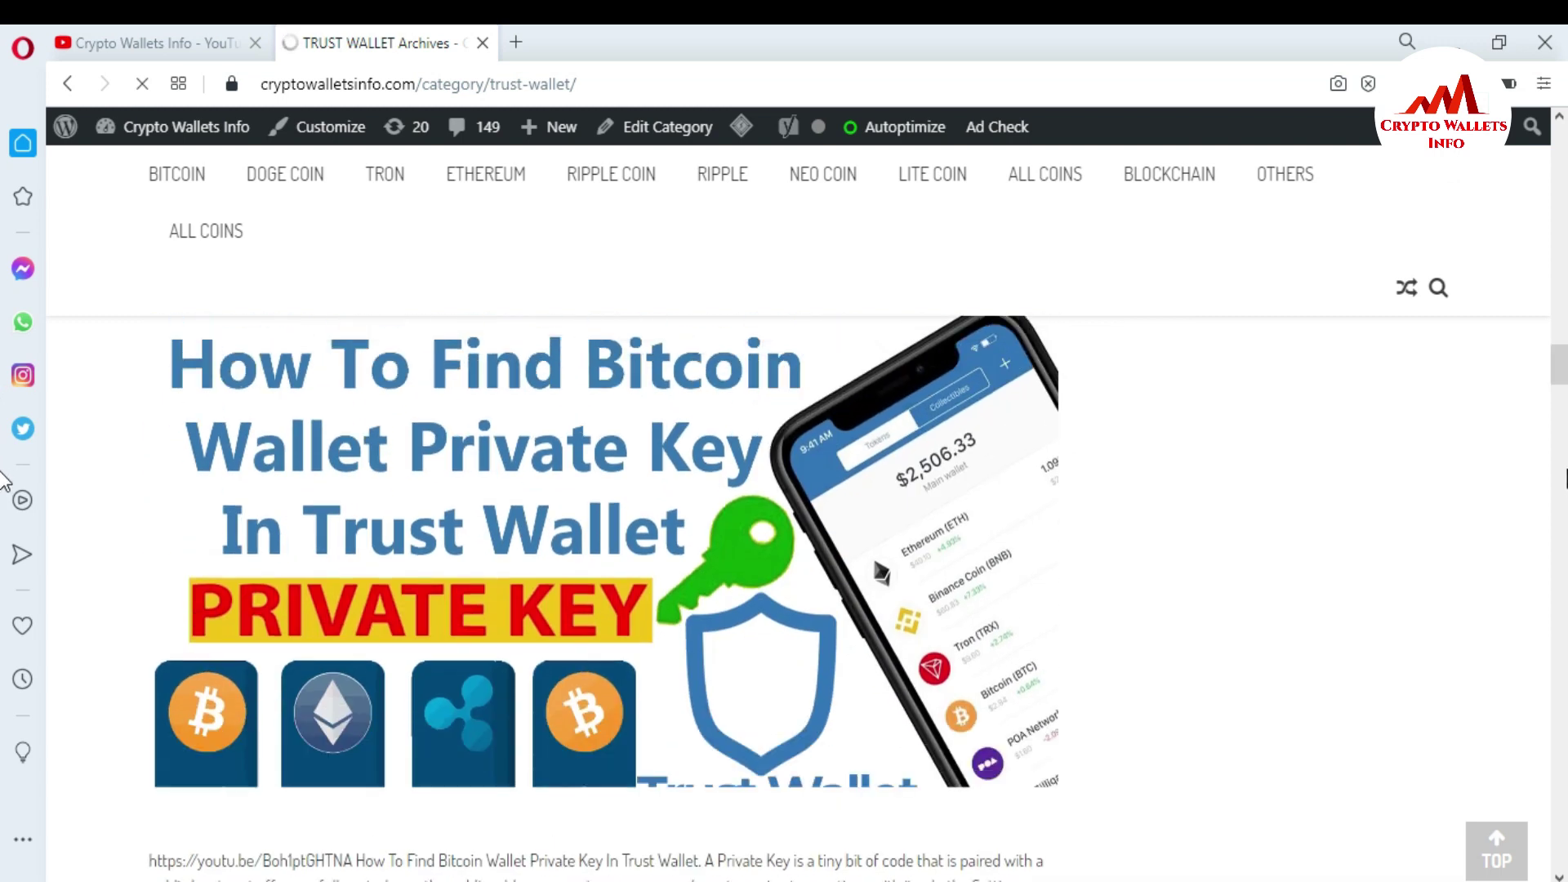
scroll(2, 441, "down", 8)
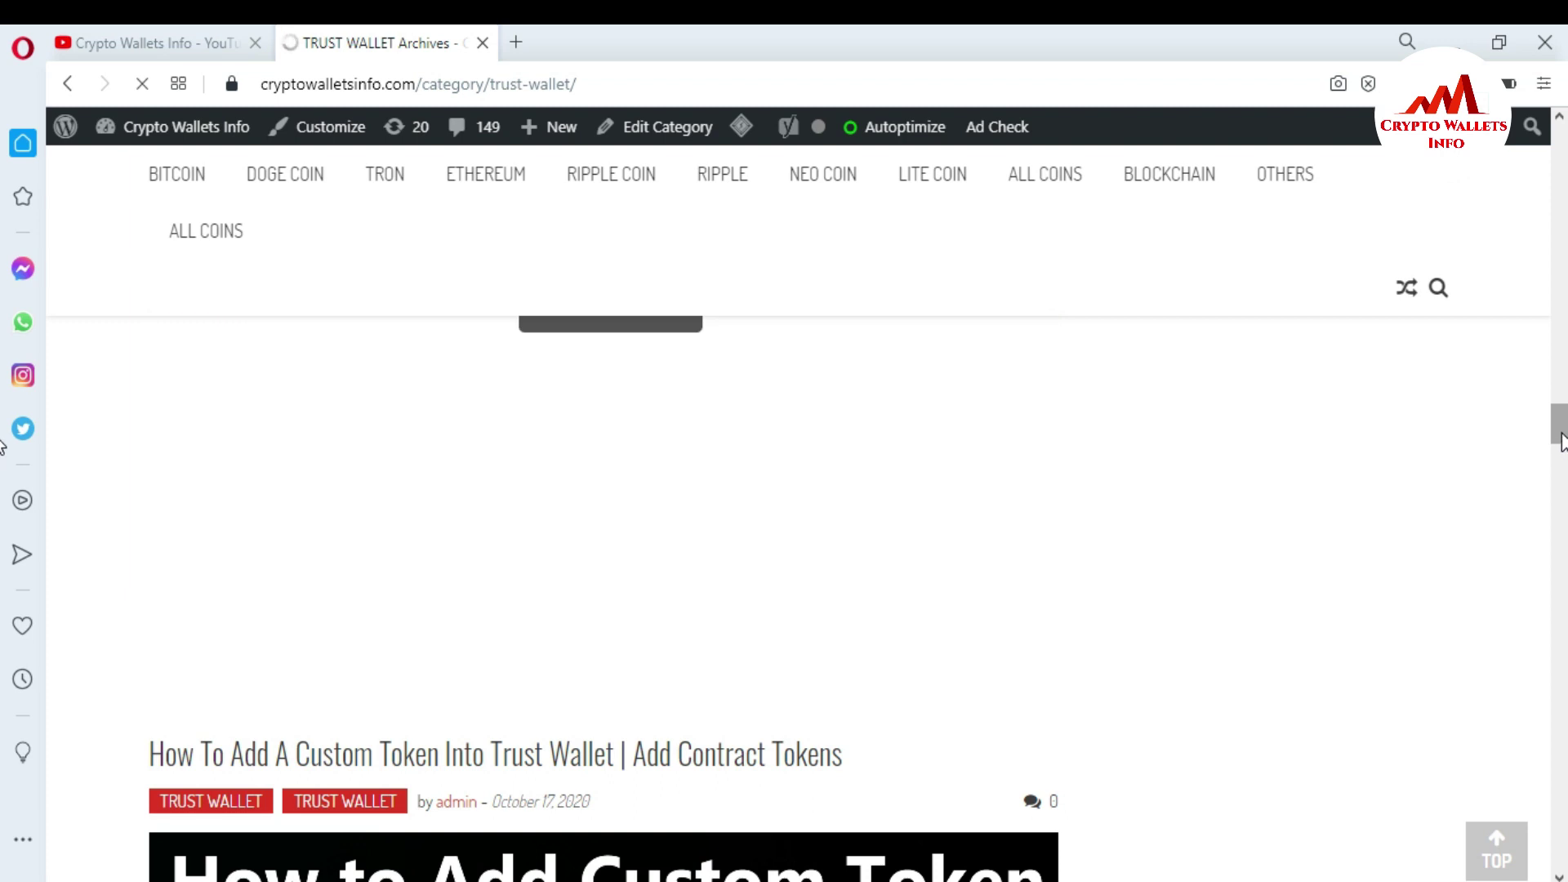
left_click_drag(1561, 437, 1561, 474)
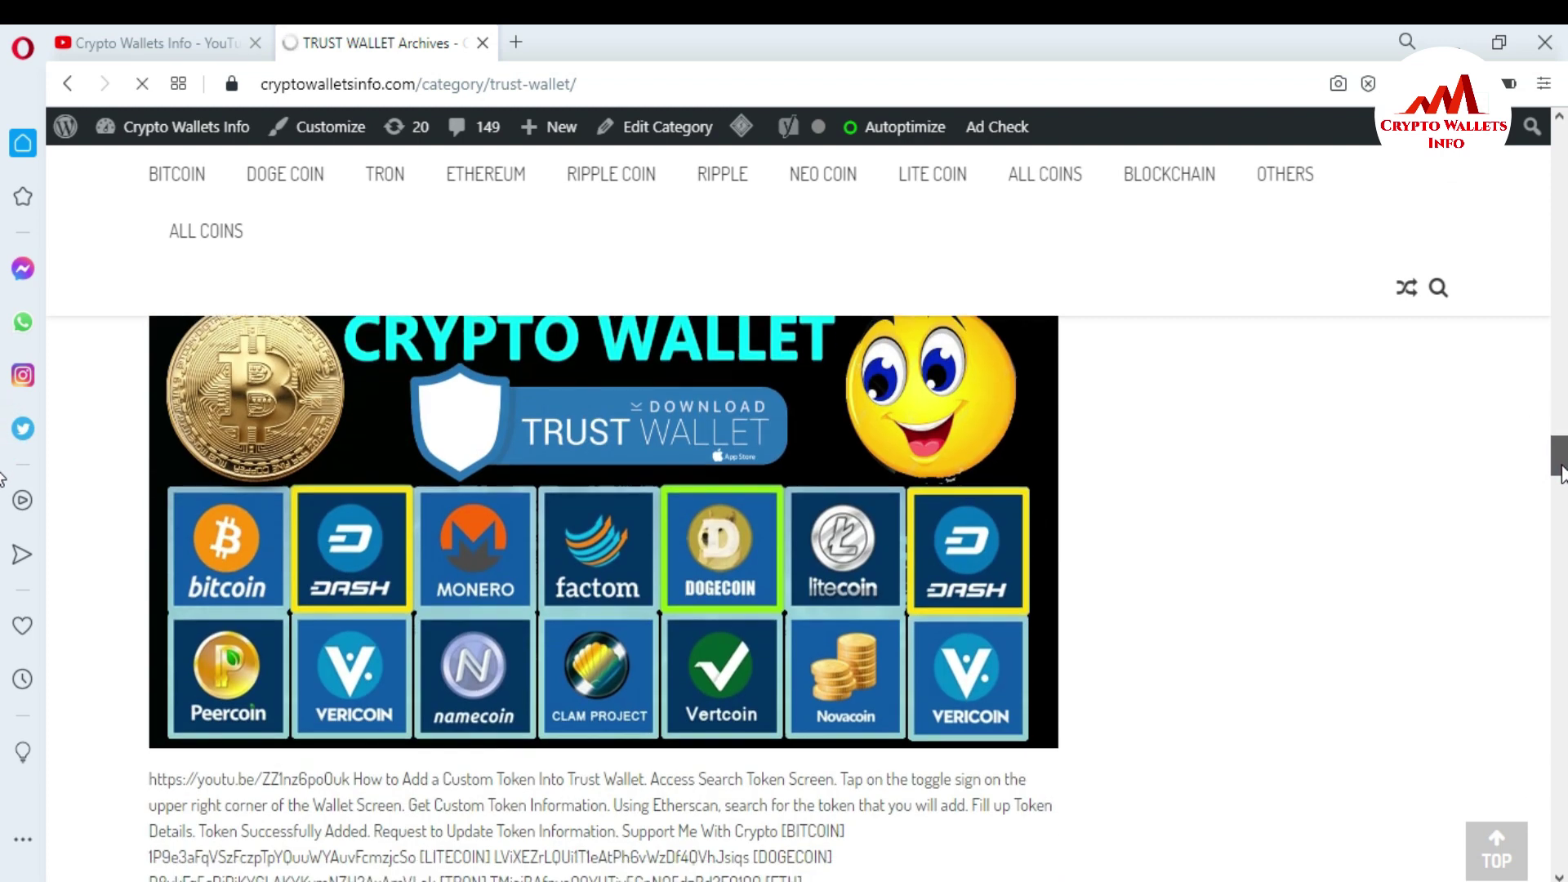